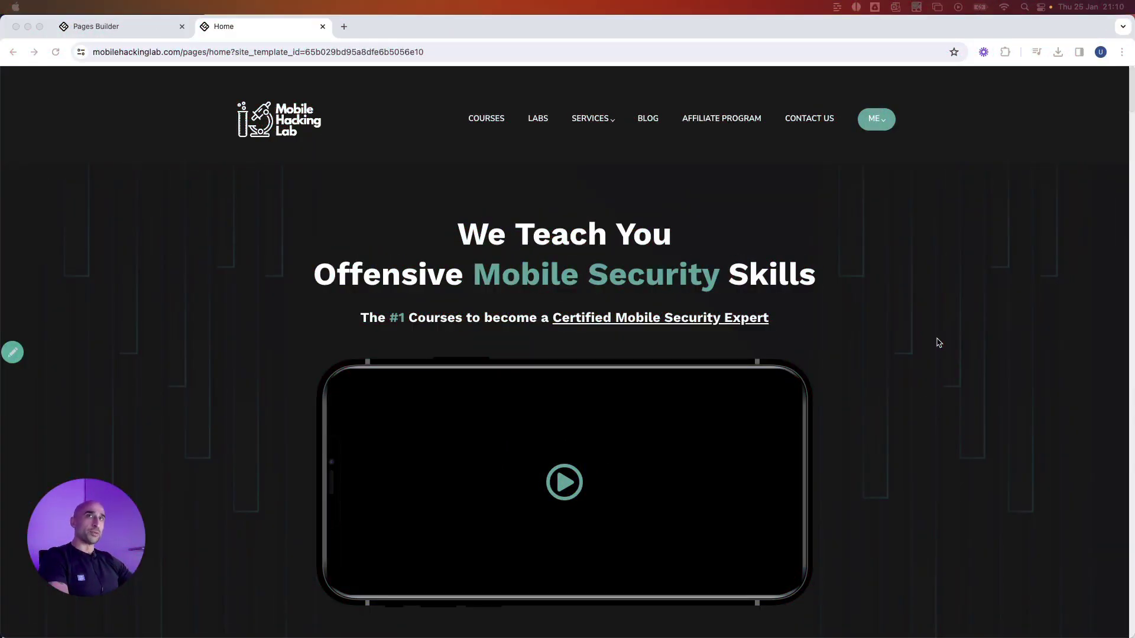
Look over the Mobile Hacking Lab home page and open the account's profile page
{"action": "scroll", "coordinate": [939, 343], "scroll_direction": "down", "scroll_amount": 10}
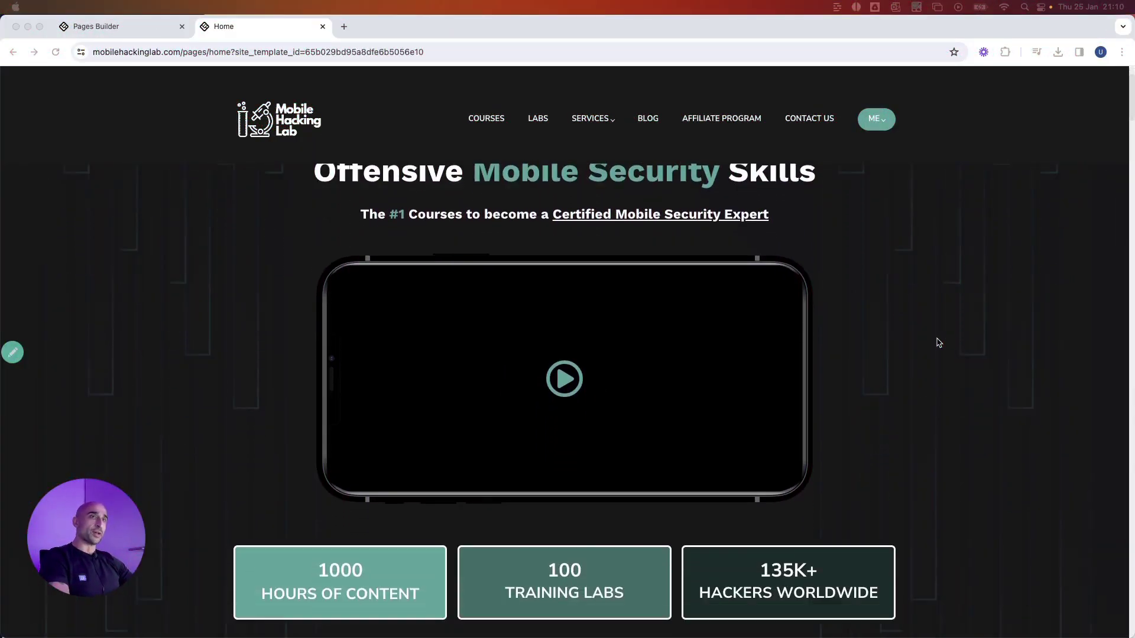
{"action": "scroll", "coordinate": [936, 363], "scroll_direction": "down", "scroll_amount": 10}
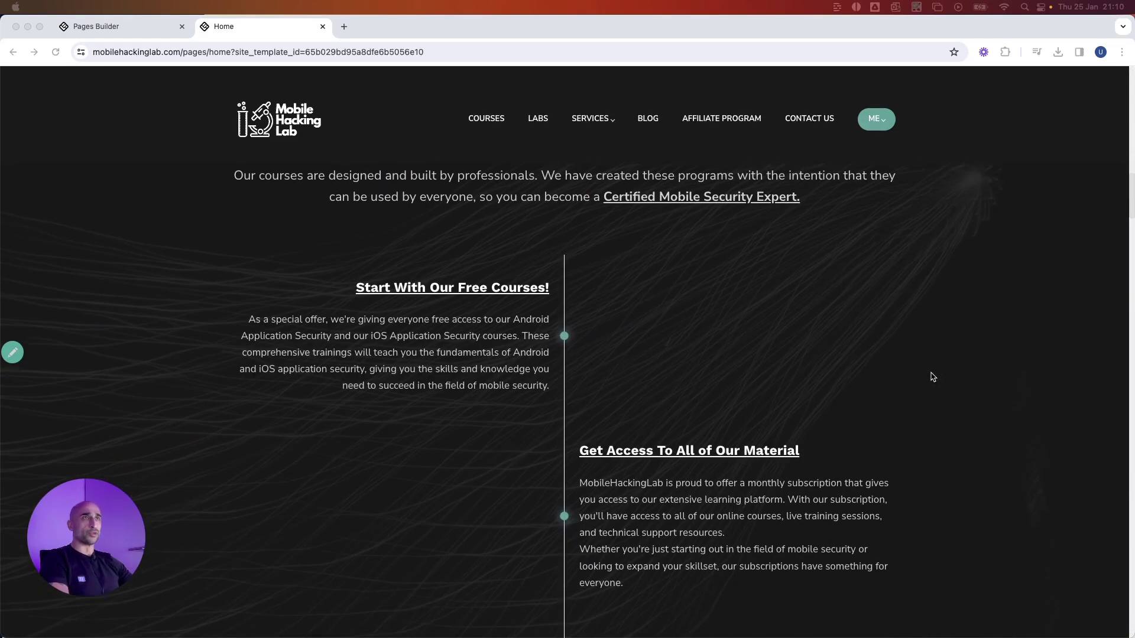
{"action": "scroll", "coordinate": [931, 375], "scroll_direction": "up", "scroll_amount": 10}
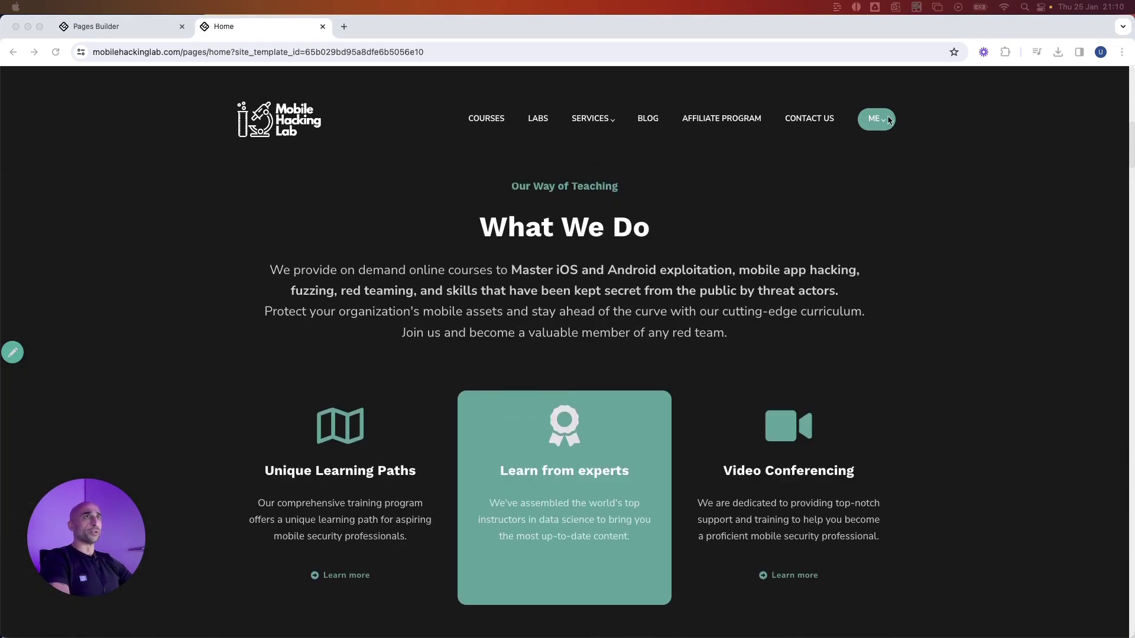
{"action": "left_click", "coordinate": [887, 122]}
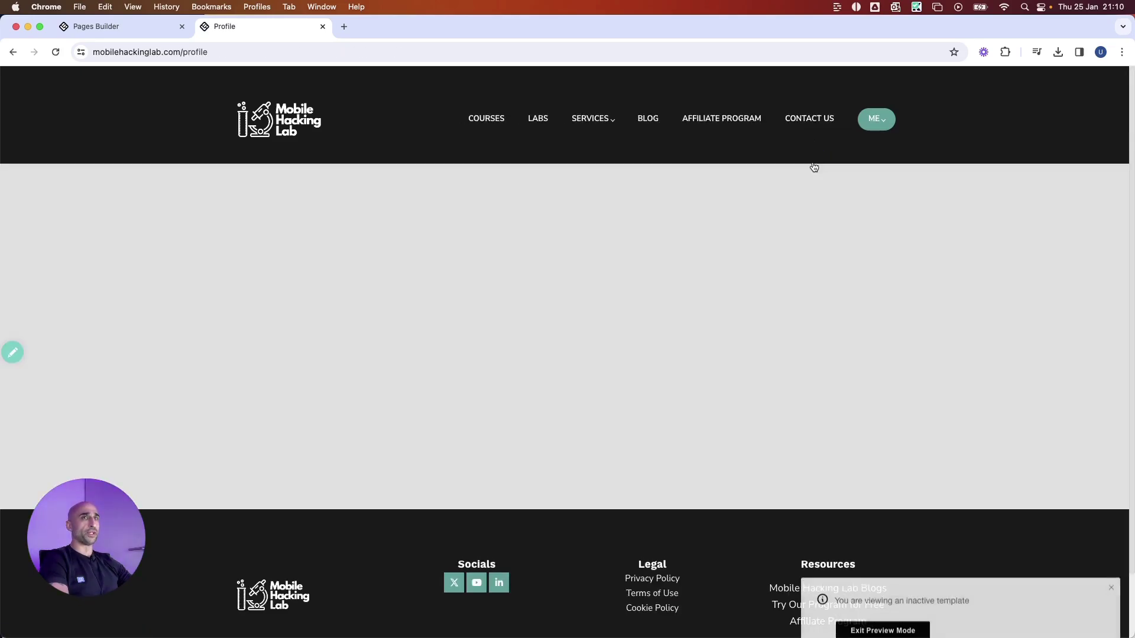
Open the Djini course from the profile's course list and continue to the Djini Tool unit
{"action": "scroll", "coordinate": [605, 288], "scroll_direction": "down", "scroll_amount": 6}
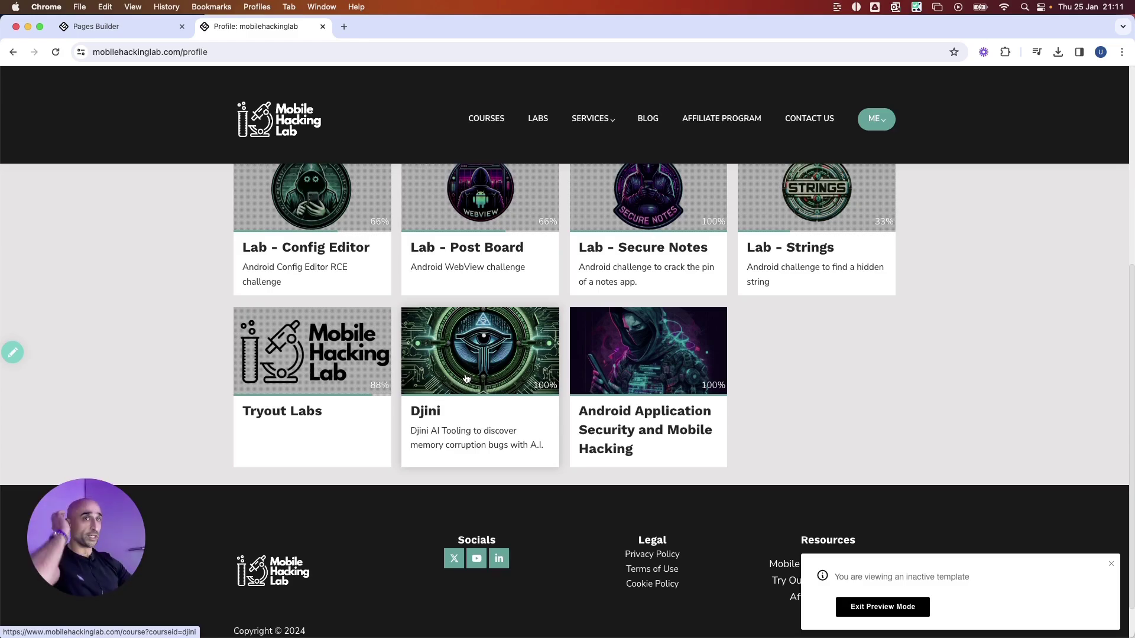
{"action": "left_click", "coordinate": [466, 378]}
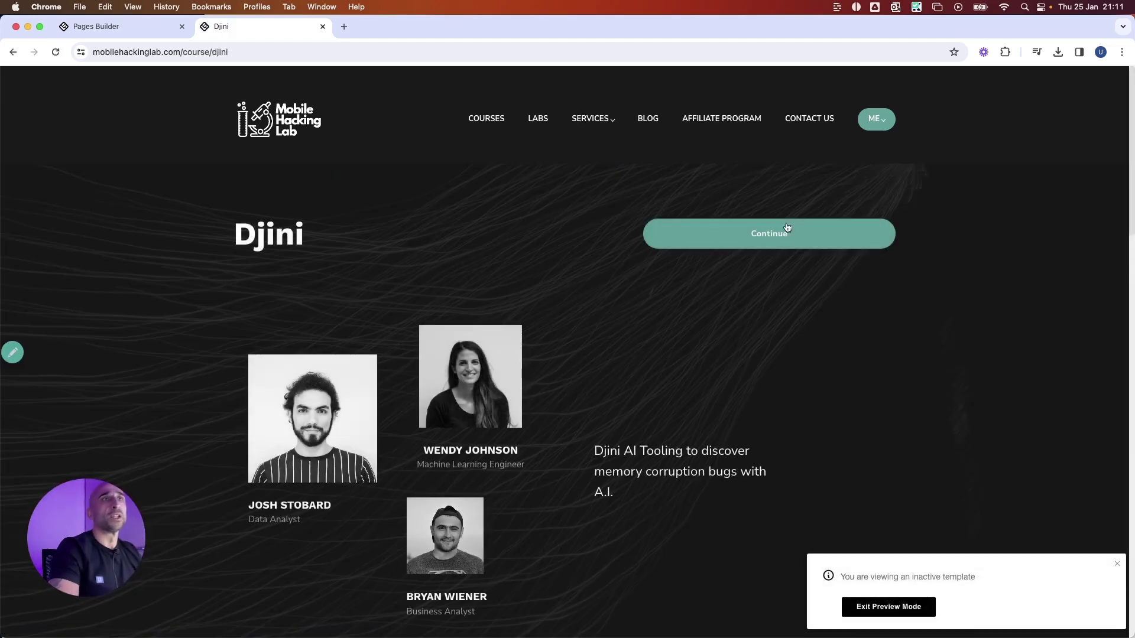
{"action": "left_click", "coordinate": [769, 235]}
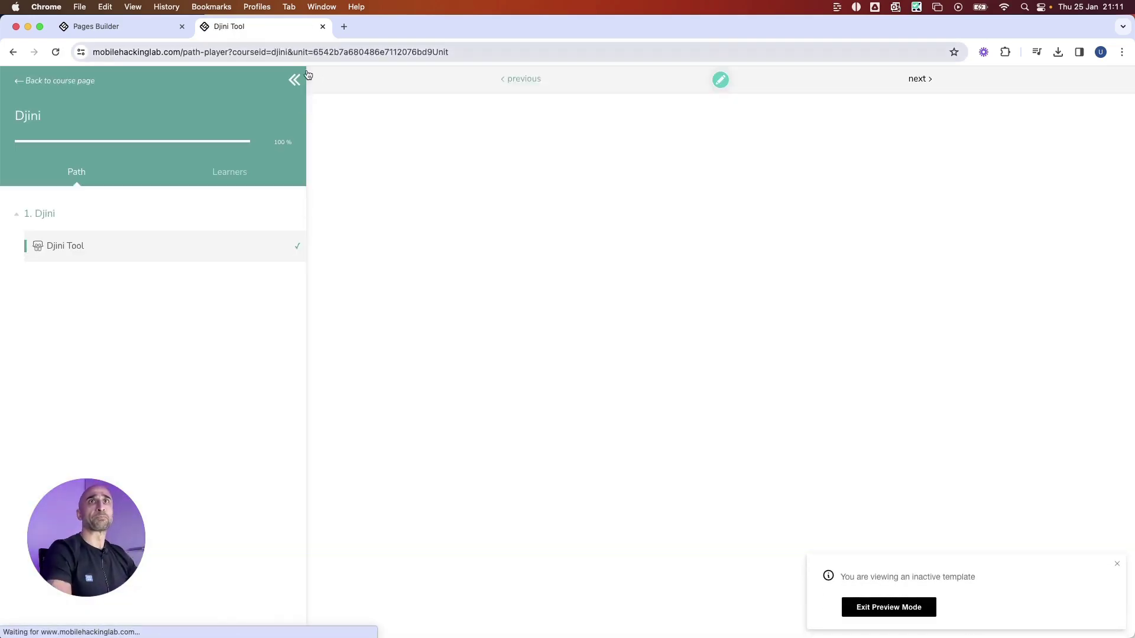
Collapse the course sidebar and choose app-debug (3).apk from the Djini folder as the file to upload
{"action": "left_click", "coordinate": [295, 83]}
{"action": "left_click", "coordinate": [328, 263]}
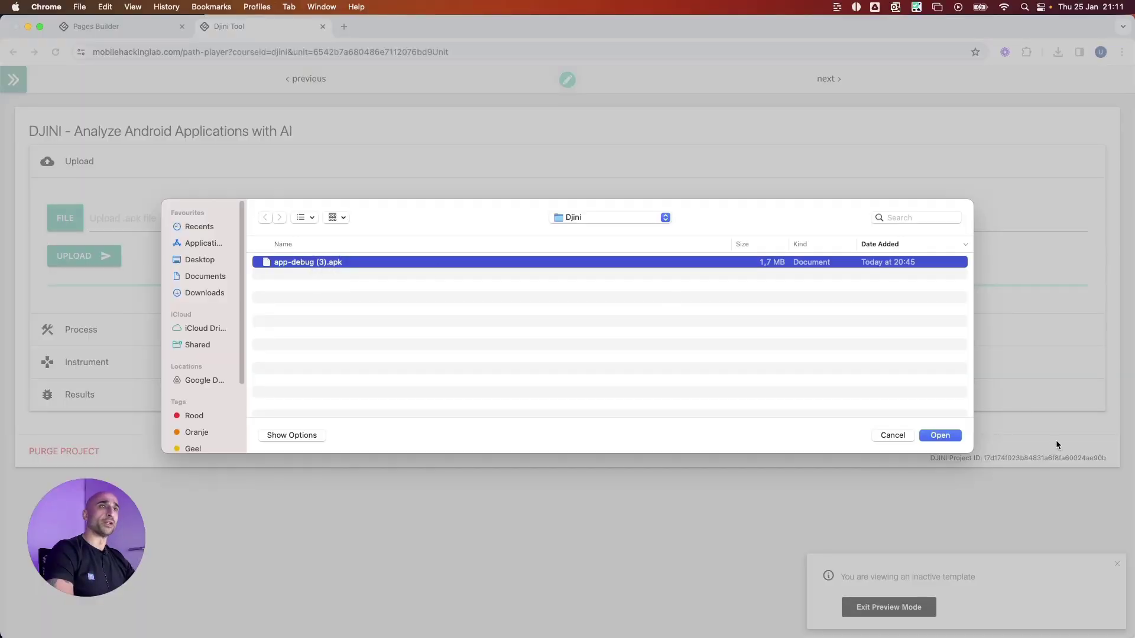
{"action": "left_click", "coordinate": [941, 436]}
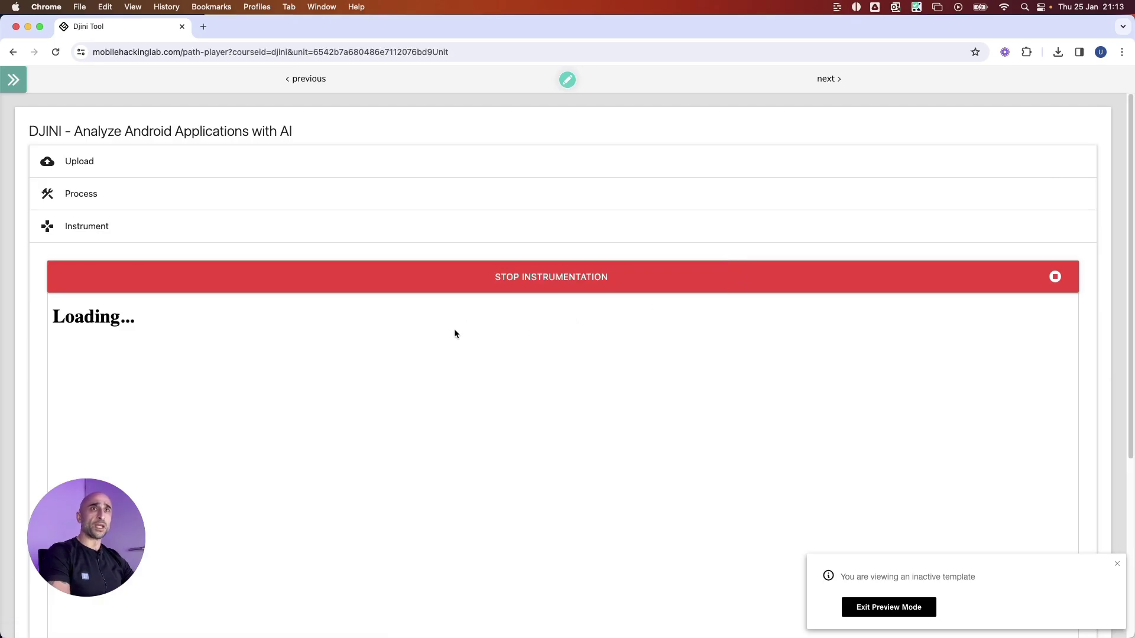
Open the instrumented device's console and empty its output with the clear command
{"action": "scroll", "coordinate": [454, 329], "scroll_direction": "down", "scroll_amount": 1}
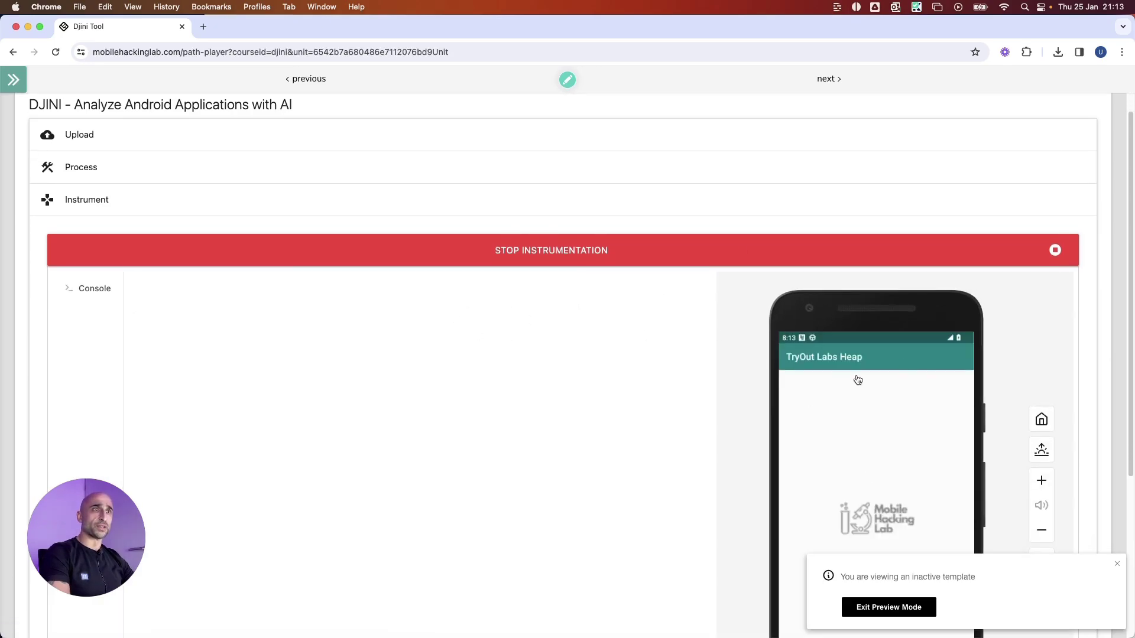
{"action": "scroll", "coordinate": [858, 380], "scroll_direction": "down", "scroll_amount": 3}
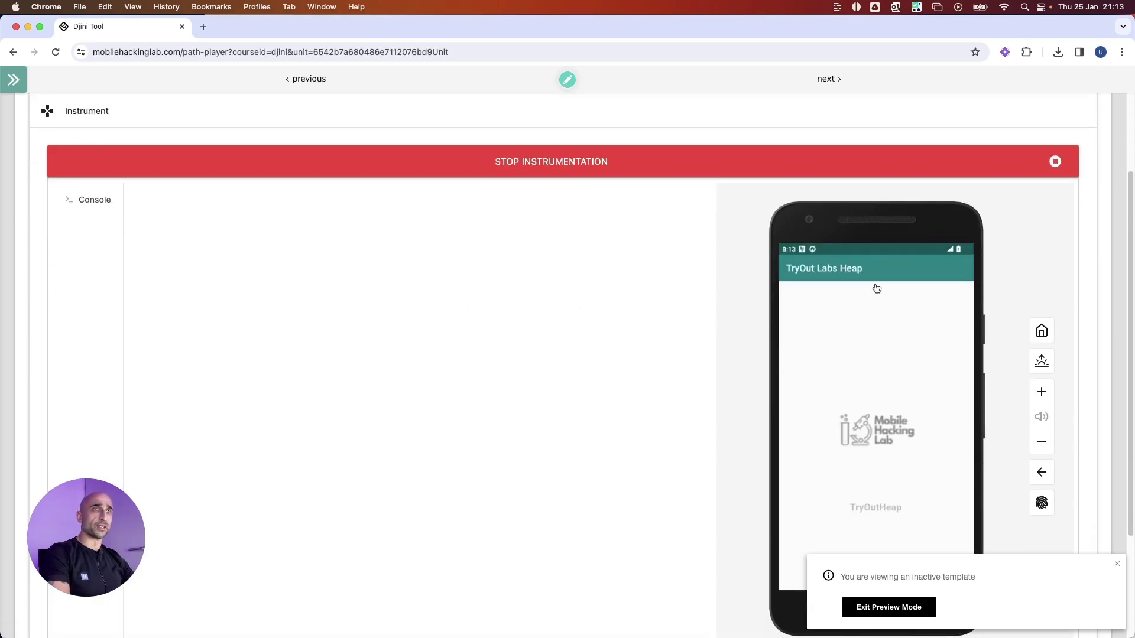
{"action": "left_click", "coordinate": [85, 204]}
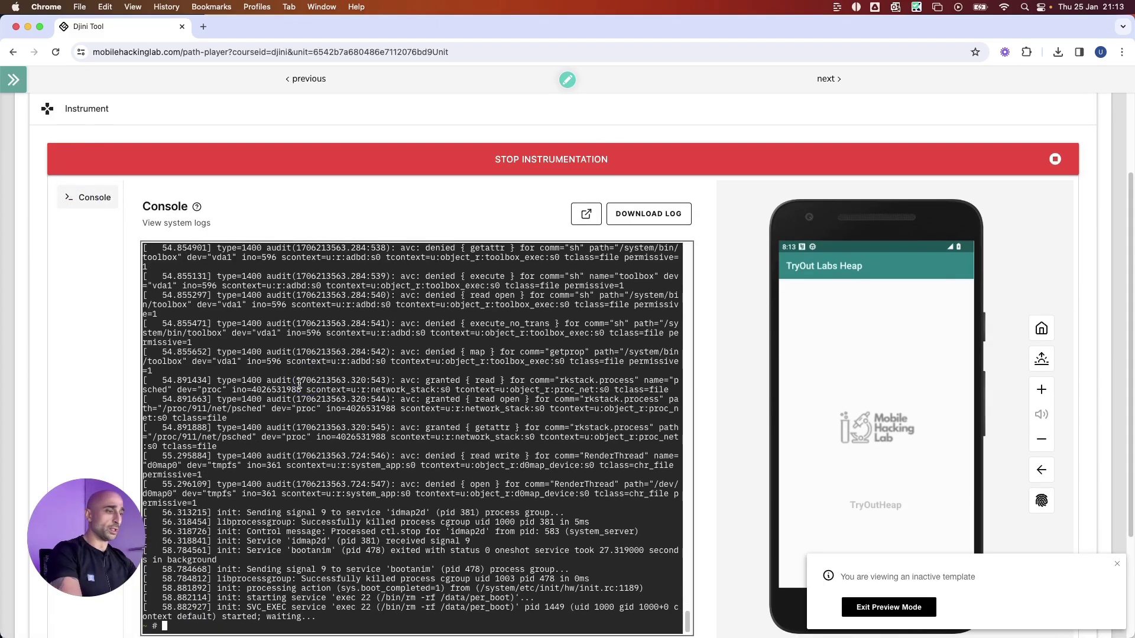
{"action": "type", "text": "clear"}
{"action": "key", "text": "Return"}
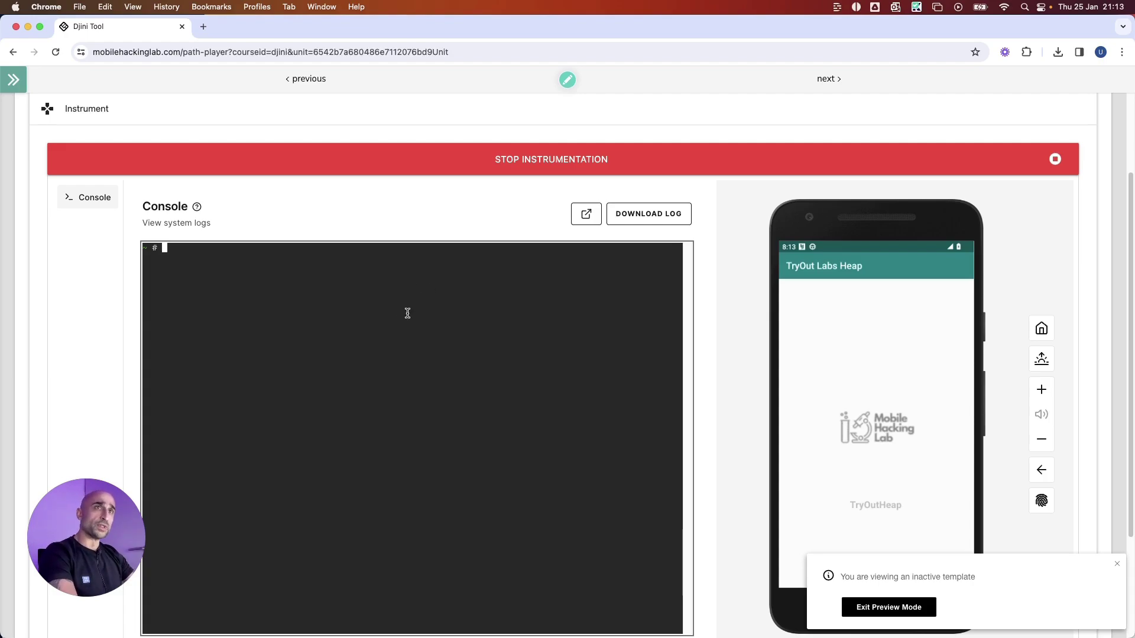
Stop the instrumentation to get the analysis results and dismiss the inactive template notice
{"action": "scroll", "coordinate": [470, 310], "scroll_direction": "up", "scroll_amount": 3}
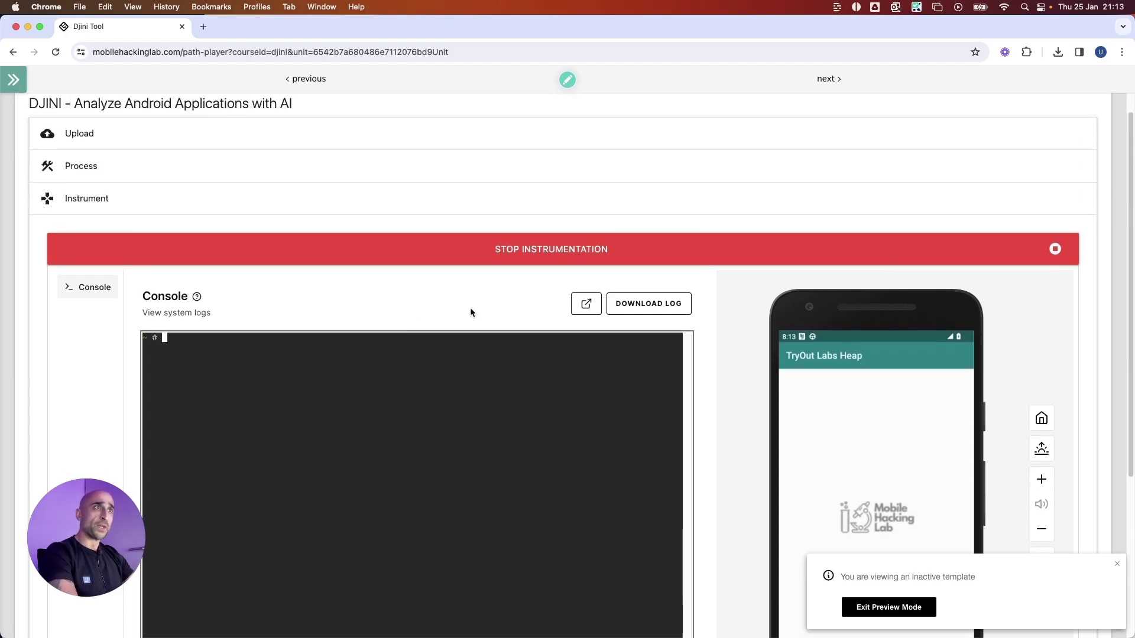
{"action": "left_click", "coordinate": [1058, 257]}
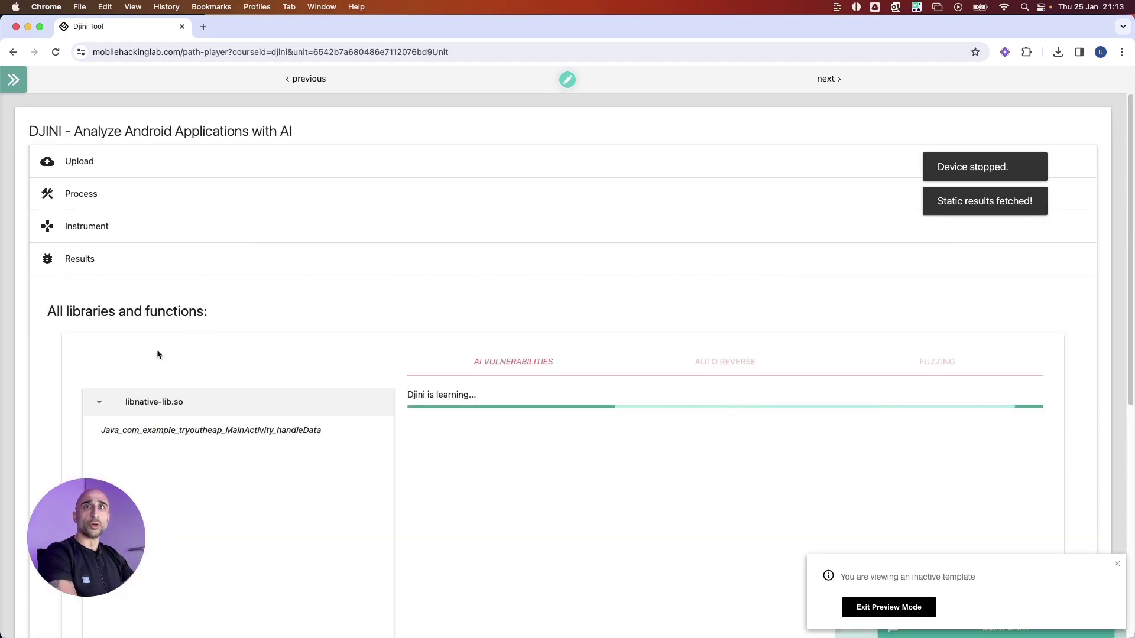
{"action": "scroll", "coordinate": [157, 349], "scroll_direction": "down", "scroll_amount": 2}
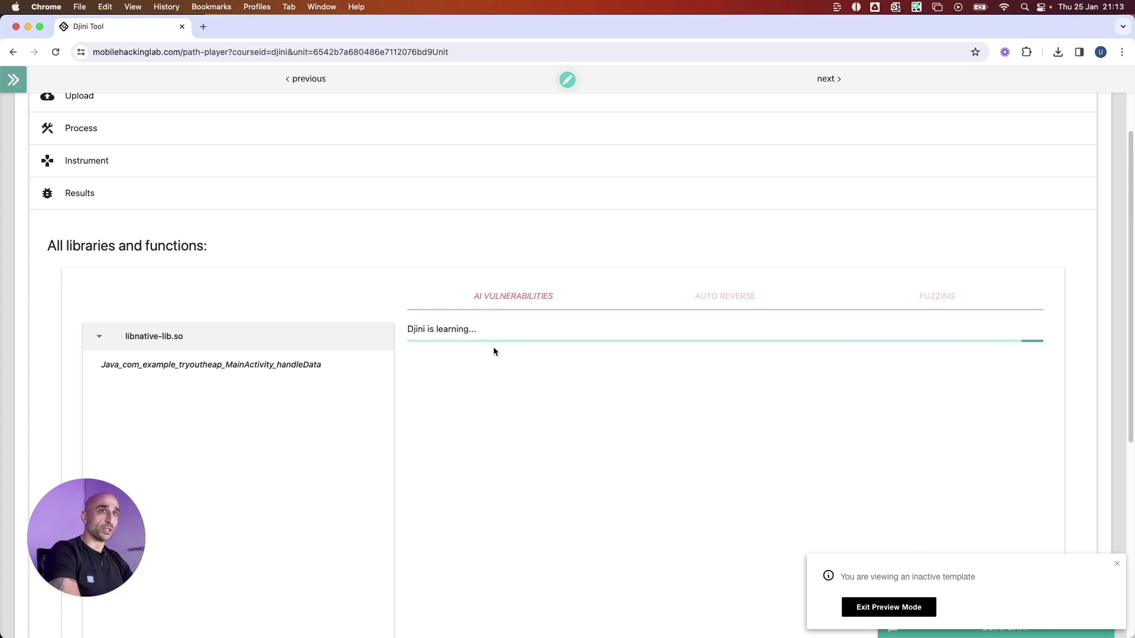
{"action": "left_click", "coordinate": [1117, 565]}
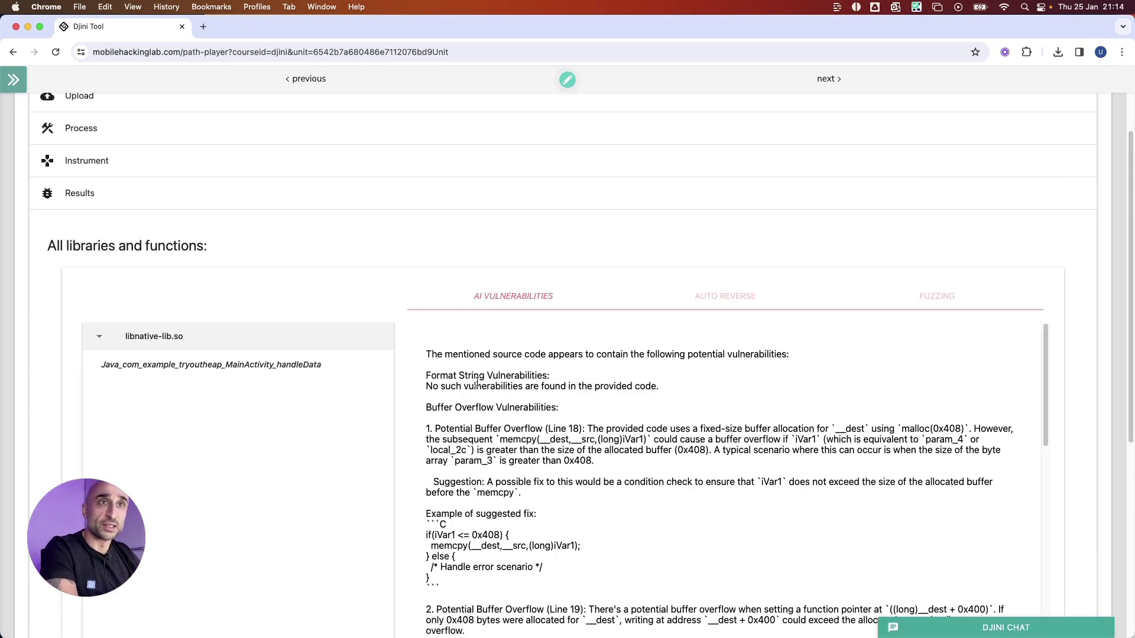
Examine the AI vulnerability report for format string and buffer overflow findings and the suggested memcpy fix
{"action": "left_click_drag", "start_coordinate": [464, 386], "coordinate": [658, 387]}
{"action": "left_click", "coordinate": [704, 435]}
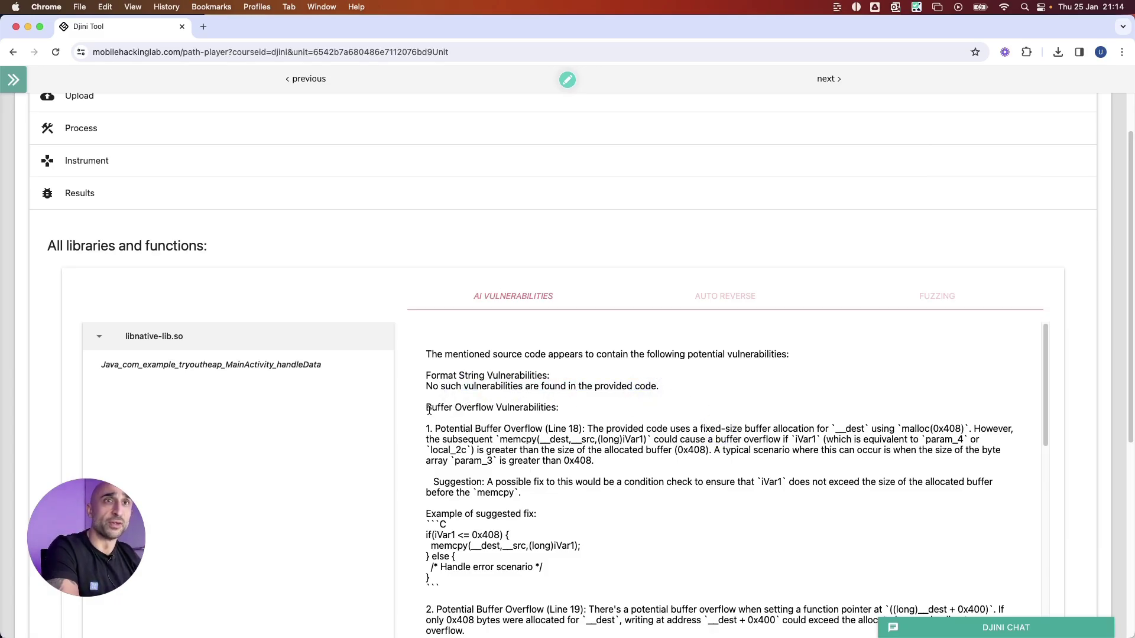
{"action": "left_click_drag", "start_coordinate": [427, 408], "coordinate": [558, 408]}
{"action": "left_click", "coordinate": [567, 410]}
{"action": "scroll", "coordinate": [553, 393], "scroll_direction": "down", "scroll_amount": 1}
{"action": "left_click", "coordinate": [549, 389]}
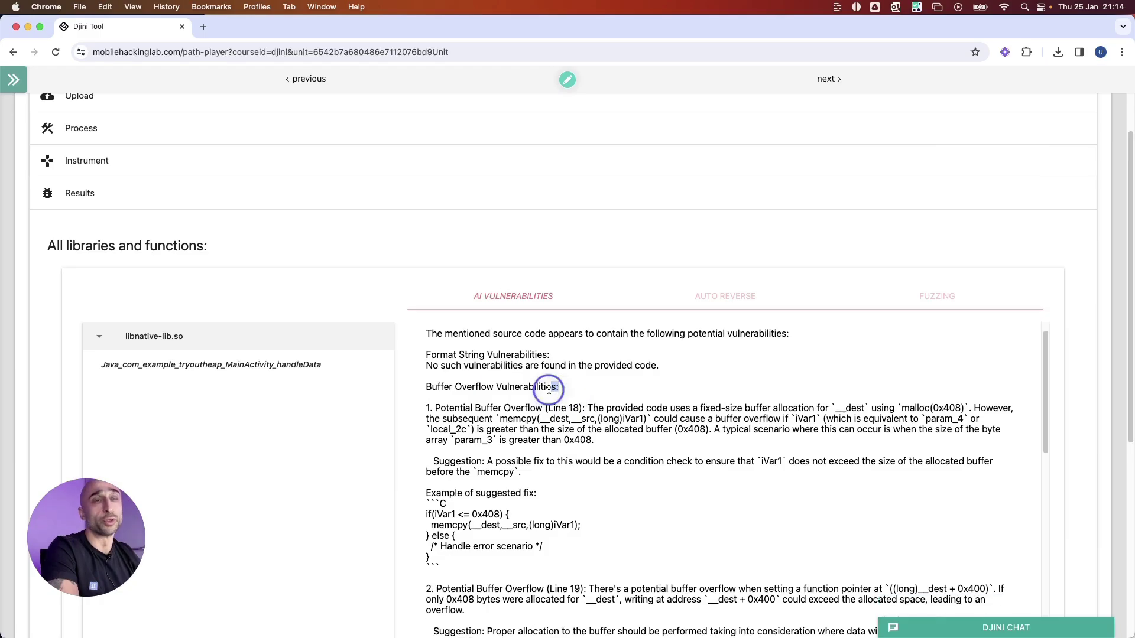
{"action": "double_click", "coordinate": [550, 389]}
{"action": "scroll", "coordinate": [665, 412], "scroll_direction": "down", "scroll_amount": 1}
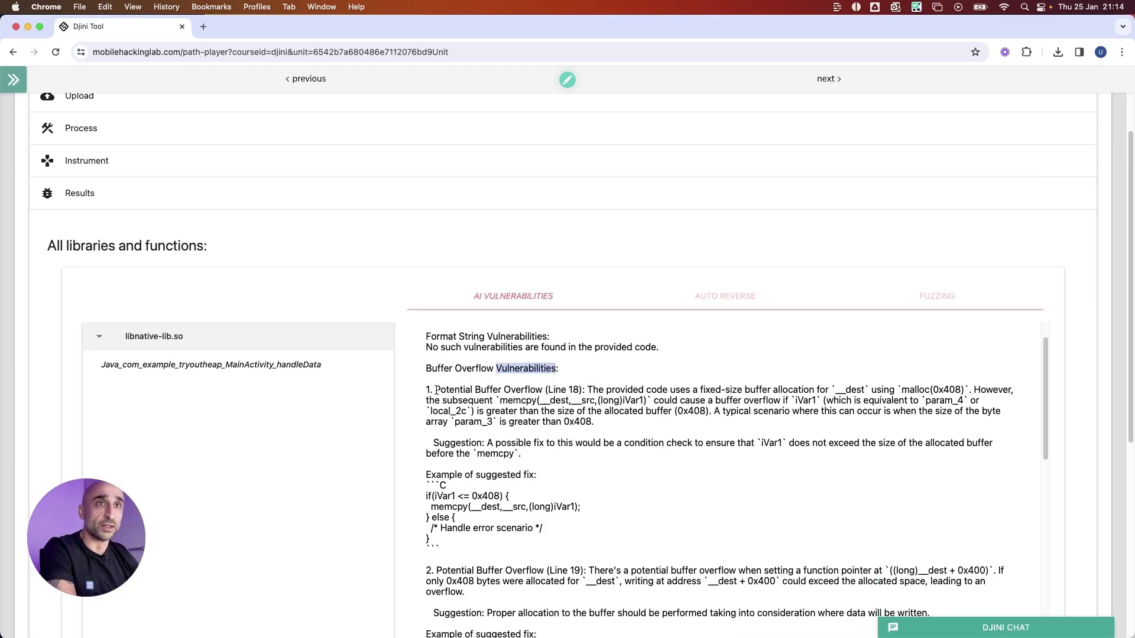
{"action": "scroll", "coordinate": [480, 456], "scroll_direction": "down", "scroll_amount": 4}
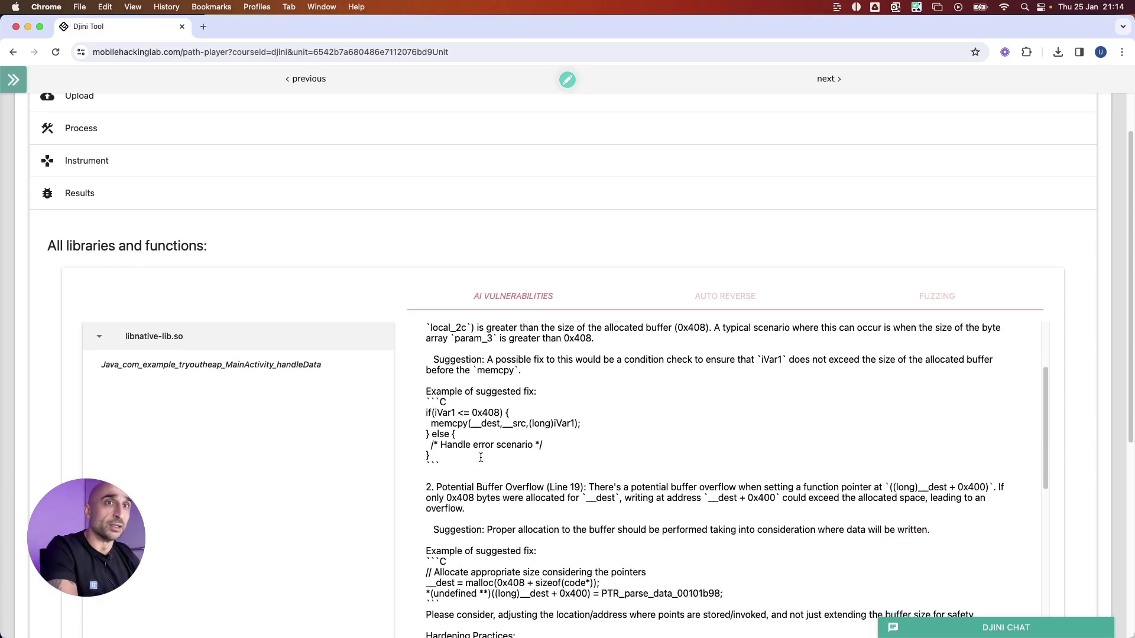
{"action": "left_click_drag", "start_coordinate": [430, 424], "coordinate": [580, 425]}
{"action": "scroll", "coordinate": [618, 432], "scroll_direction": "down", "scroll_amount": 1}
{"action": "scroll", "coordinate": [617, 432], "scroll_direction": "down", "scroll_amount": 9}
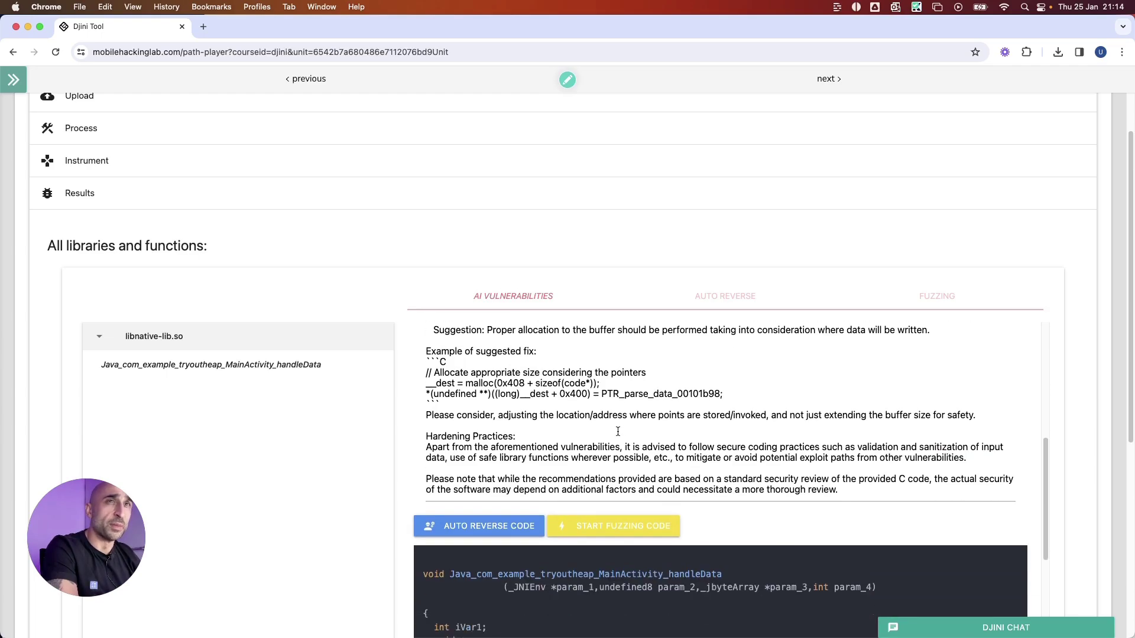
Examine the decompiled Java_com_example_tryoutheap_MainActivity_handleData function, including its param_3 and param_4 arguments
{"action": "scroll", "coordinate": [664, 421], "scroll_direction": "down", "scroll_amount": 9}
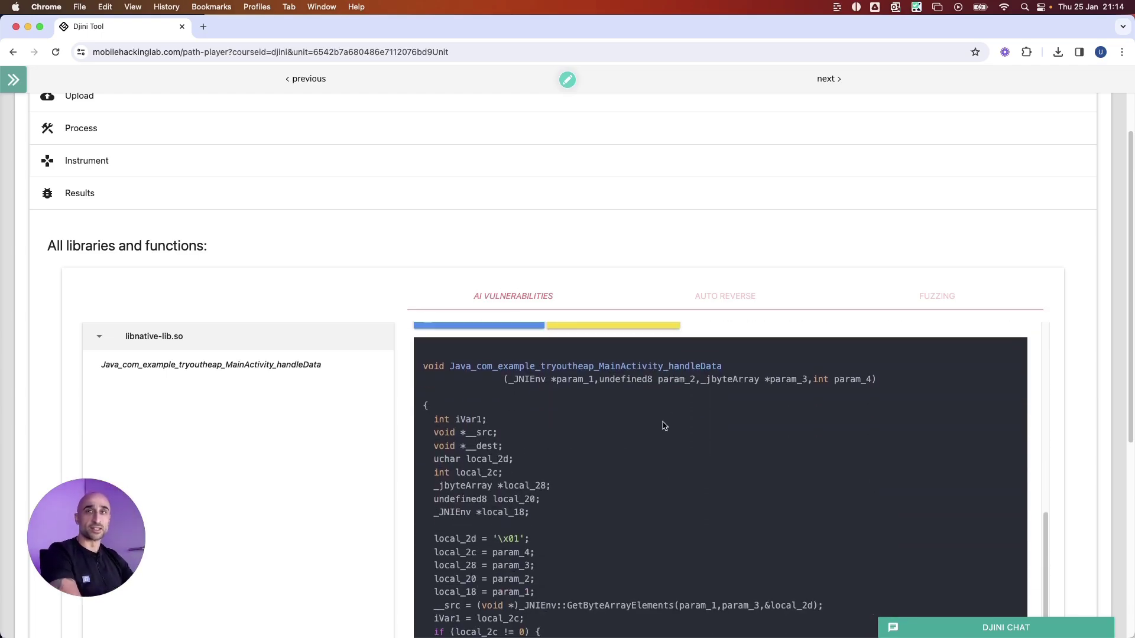
{"action": "scroll", "coordinate": [664, 424], "scroll_direction": "down", "scroll_amount": 2}
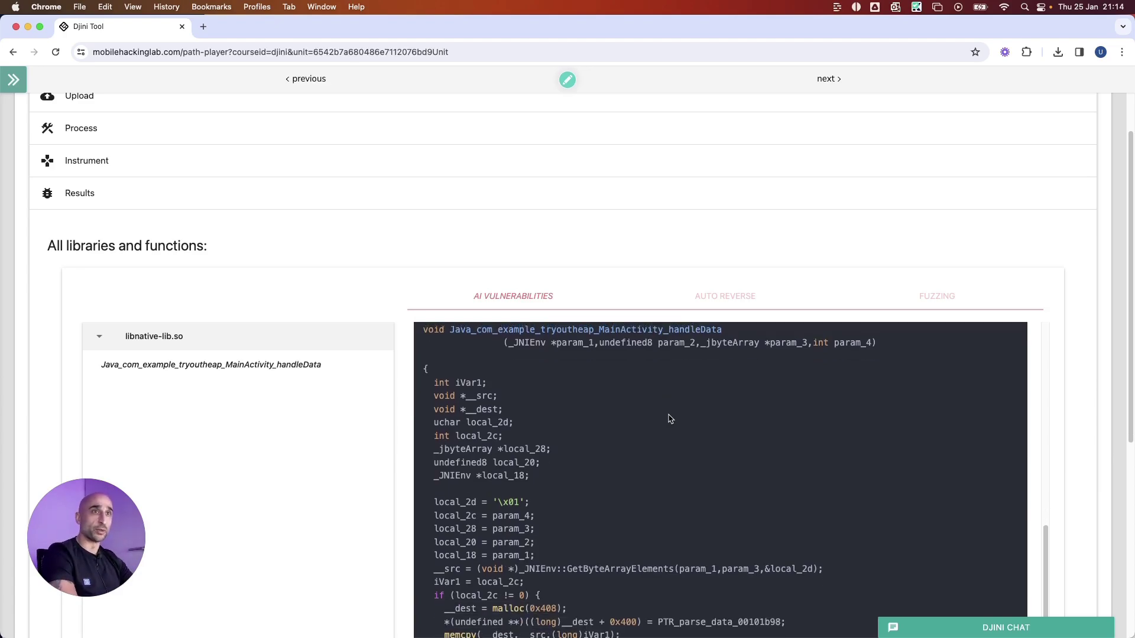
{"action": "scroll", "coordinate": [662, 402], "scroll_direction": "up", "scroll_amount": 2}
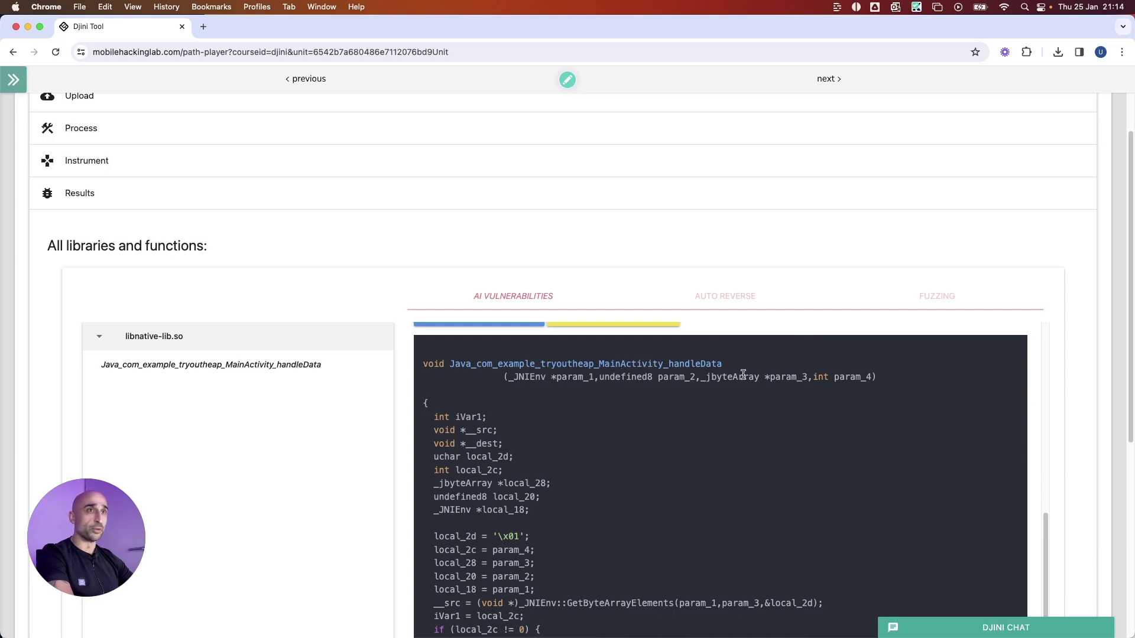
{"action": "double_click", "coordinate": [792, 376]}
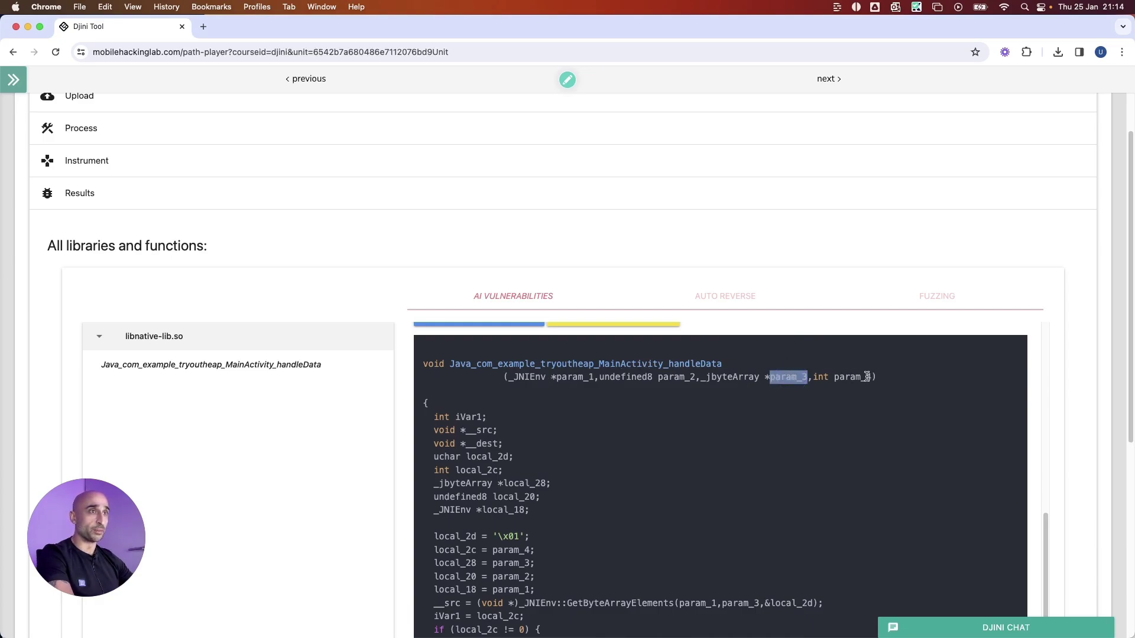
{"action": "double_click", "coordinate": [867, 377]}
{"action": "left_click", "coordinate": [778, 377]}
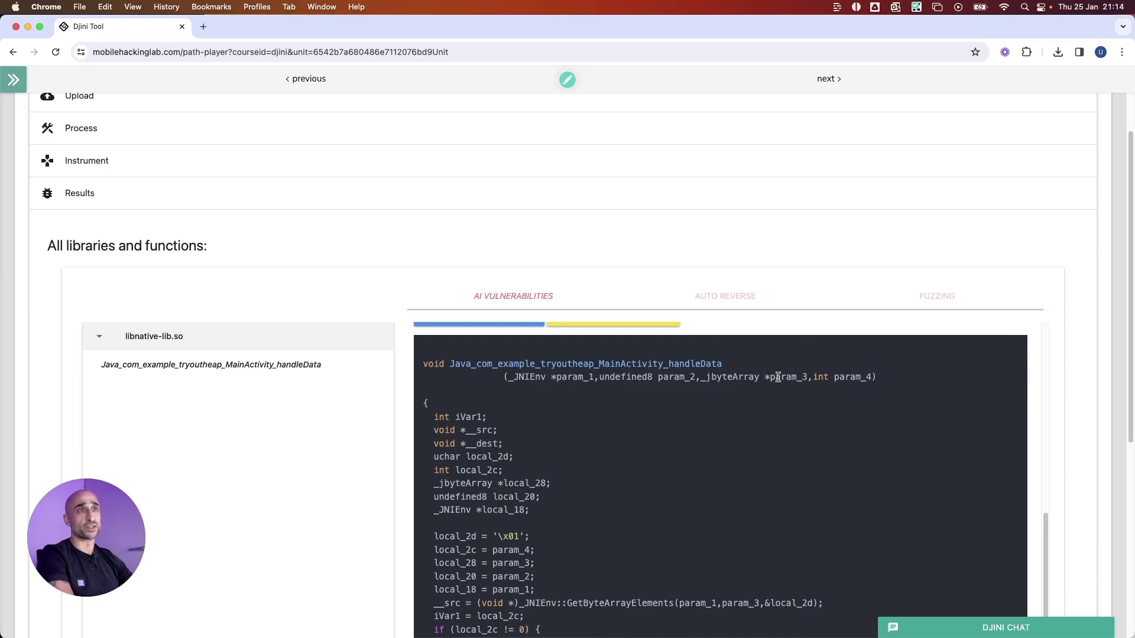
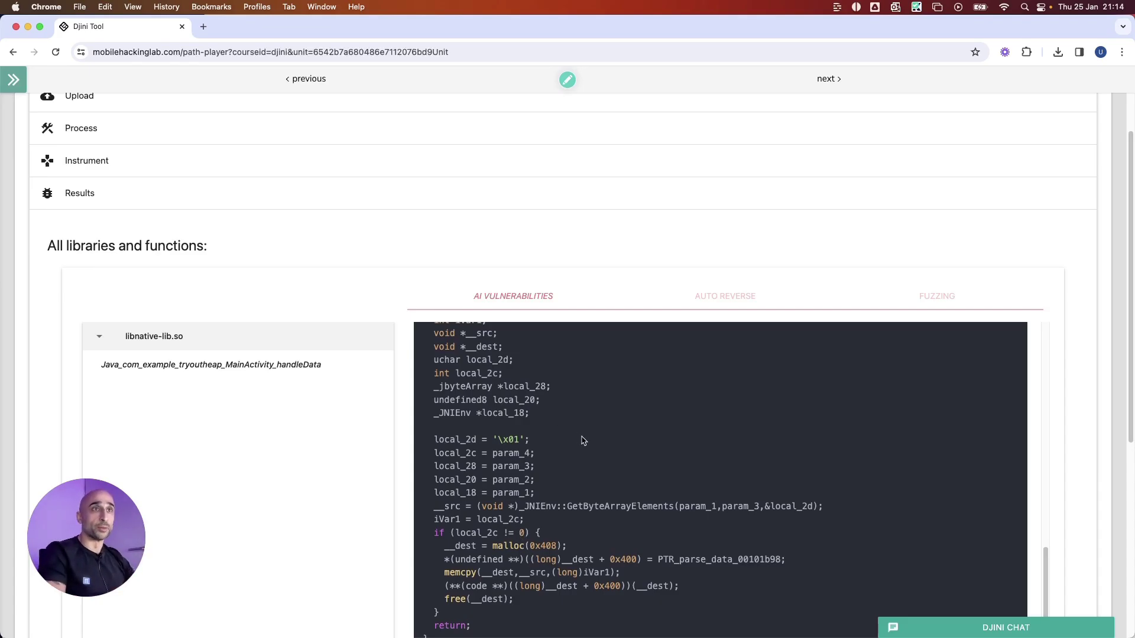
{"action": "scroll", "coordinate": [582, 444], "scroll_direction": "down", "scroll_amount": 1}
Review the hardening advice and run Auto Reverse Code on the decompiled handleData function
{"action": "scroll", "coordinate": [583, 445], "scroll_direction": "up", "scroll_amount": 10}
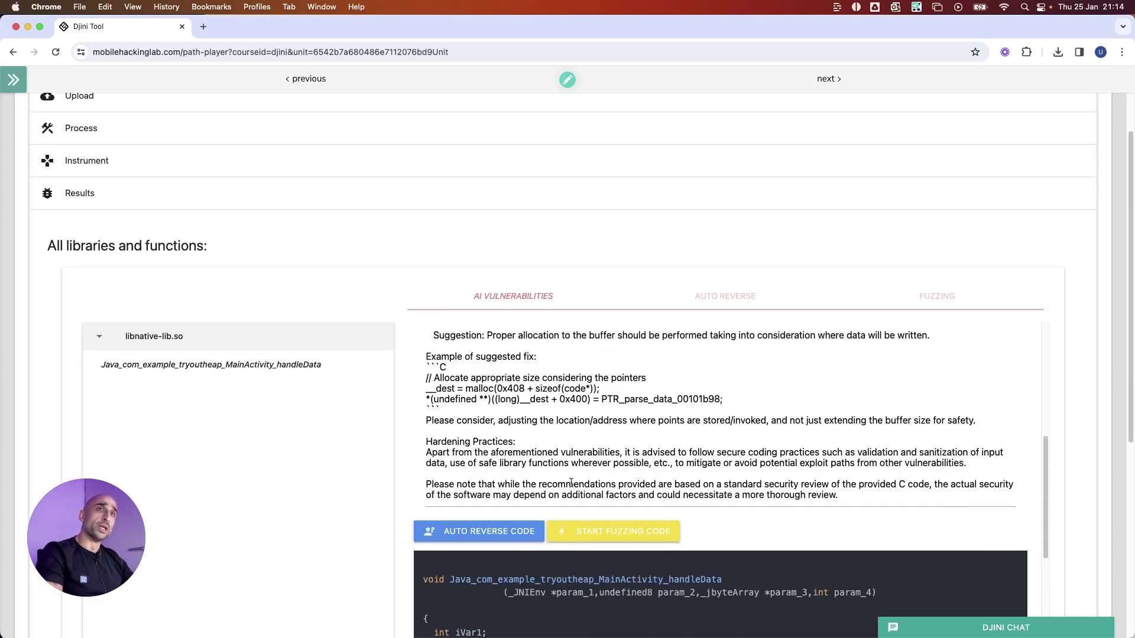
{"action": "scroll", "coordinate": [571, 483], "scroll_direction": "down", "scroll_amount": 1}
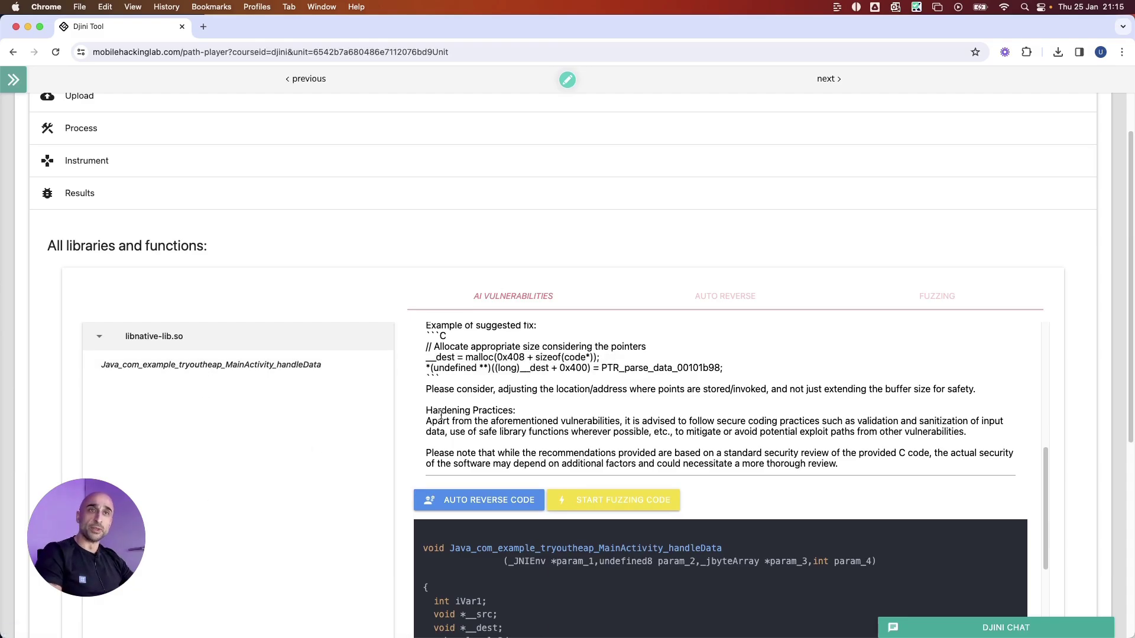
{"action": "scroll", "coordinate": [567, 415], "scroll_direction": "down", "scroll_amount": 1}
{"action": "scroll", "coordinate": [567, 416], "scroll_direction": "down", "scroll_amount": 4}
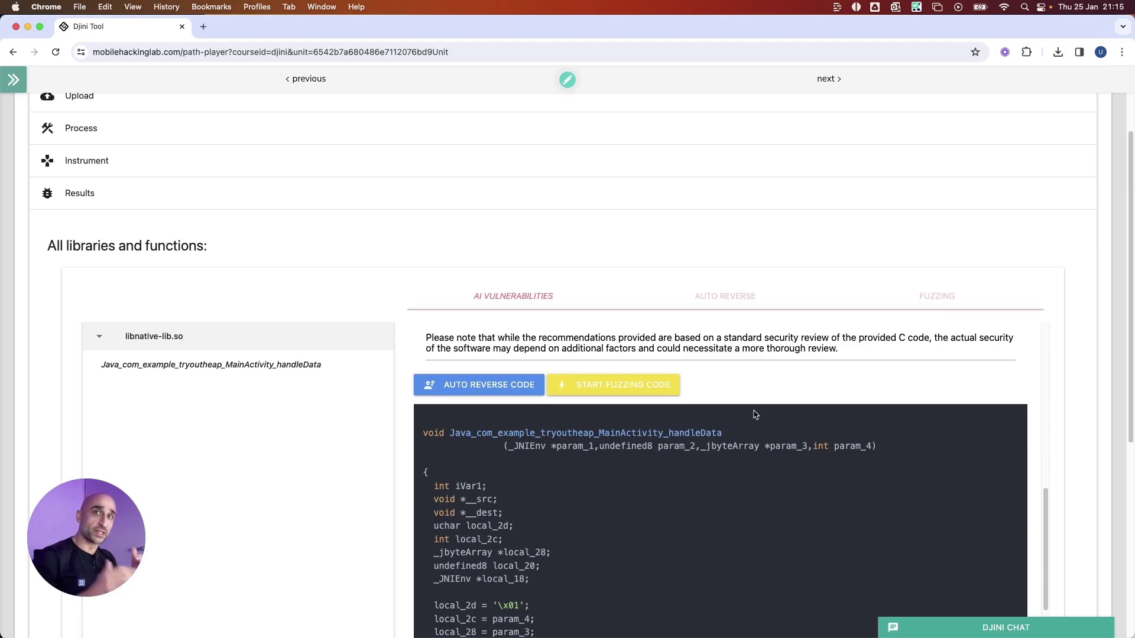
{"action": "scroll", "coordinate": [620, 455], "scroll_direction": "down", "scroll_amount": 4}
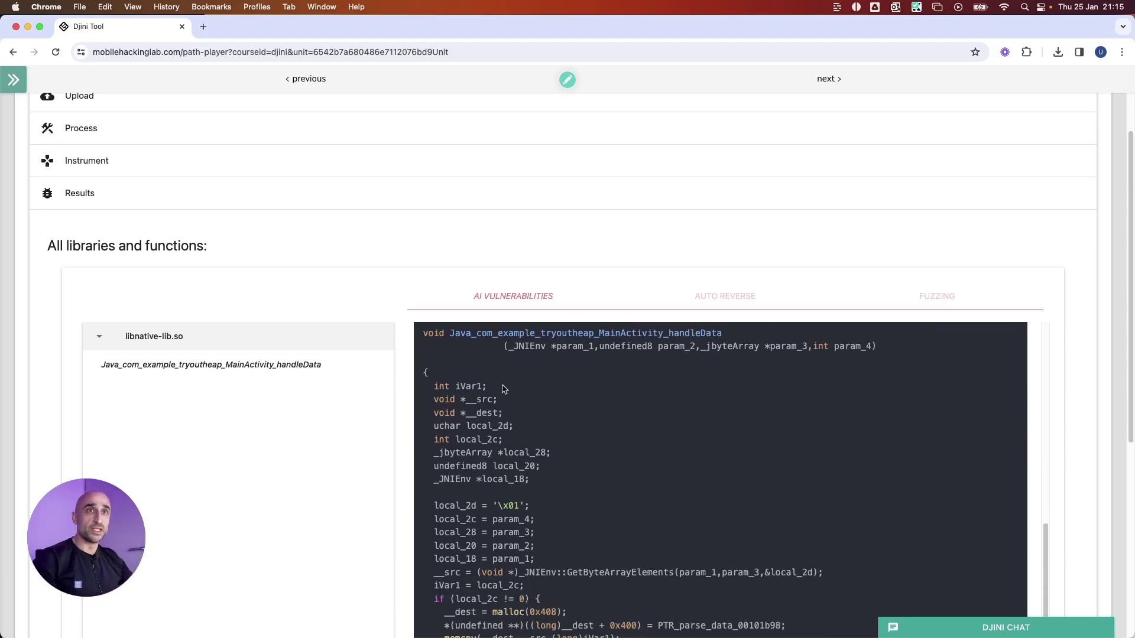
{"action": "scroll", "coordinate": [532, 414], "scroll_direction": "up", "scroll_amount": 4}
{"action": "left_click", "coordinate": [495, 387]}
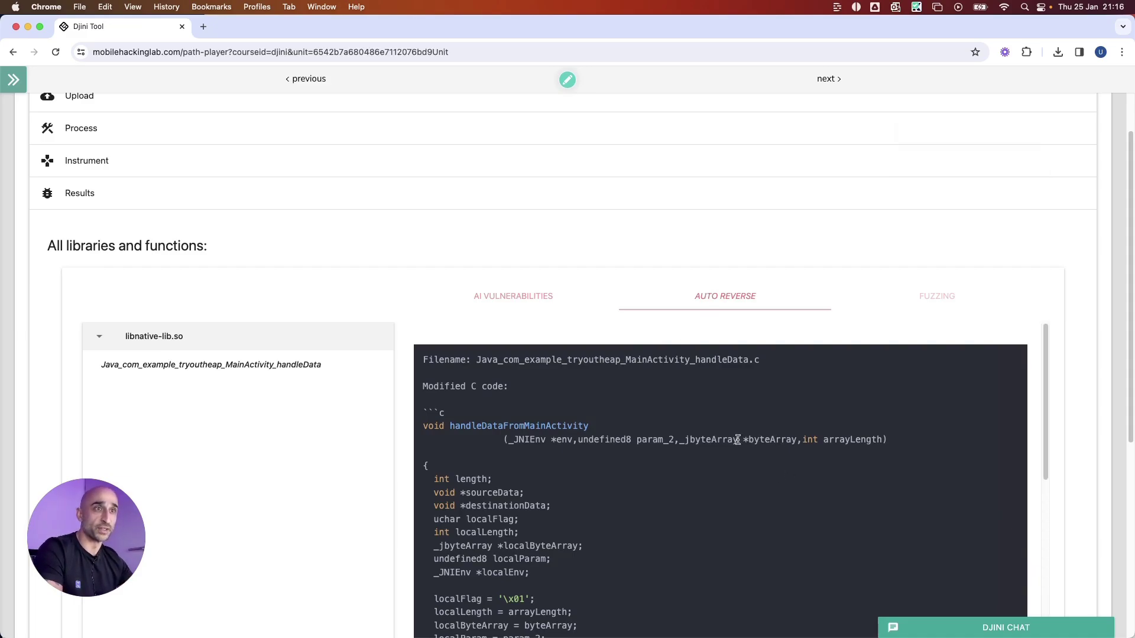
Examine the byteArray and arrayLength parameters in the signature of the auto-reversed handleDataFromMainActivity function
{"action": "left_click_drag", "start_coordinate": [741, 440], "coordinate": [882, 440]}
{"action": "left_click", "coordinate": [842, 440]}
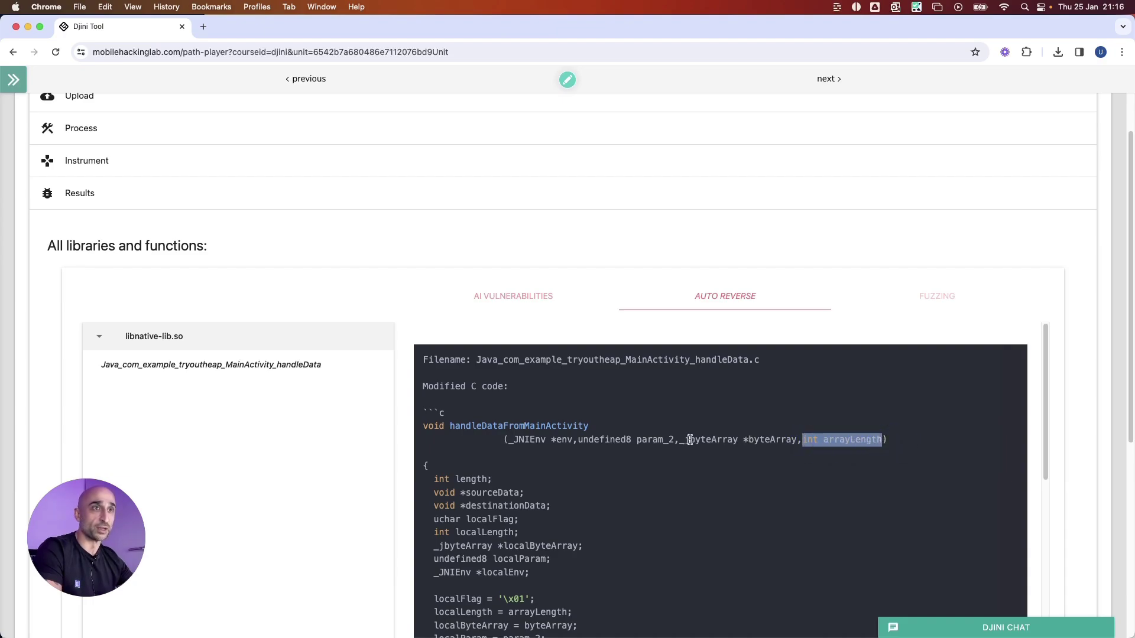
{"action": "left_click_drag", "start_coordinate": [690, 440], "coordinate": [878, 439]}
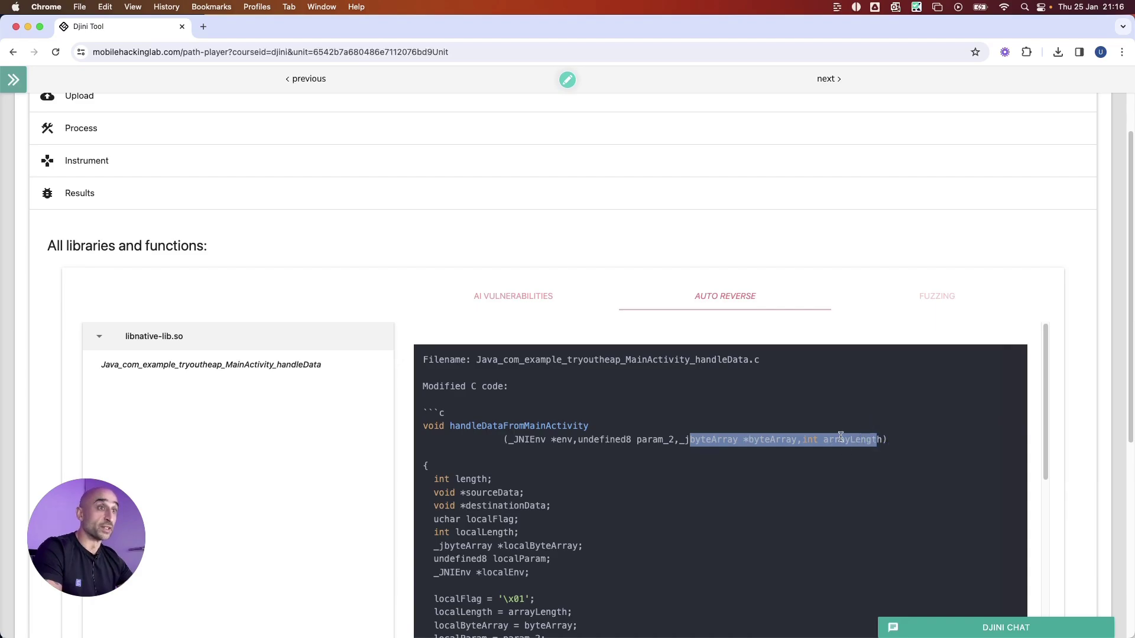
Examine the body of the reversed handleDataFromMainActivity function and the Analysis text on its parameters, malloc allocation and memcpy call
{"action": "scroll", "coordinate": [780, 436], "scroll_direction": "down", "scroll_amount": 3}
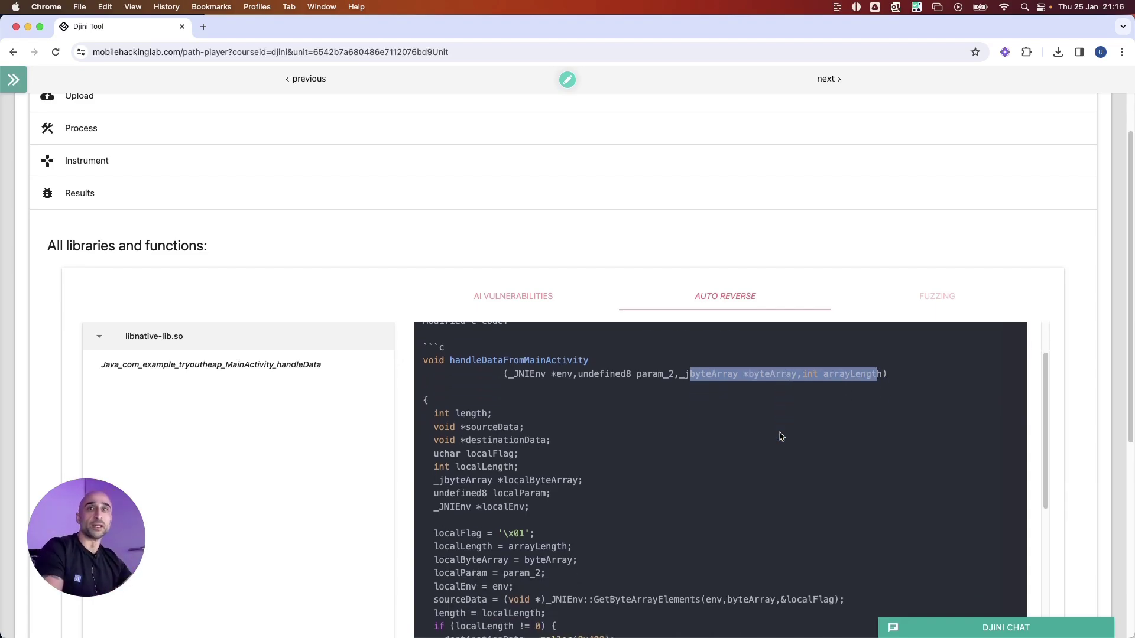
{"action": "scroll", "coordinate": [783, 429], "scroll_direction": "down", "scroll_amount": 1}
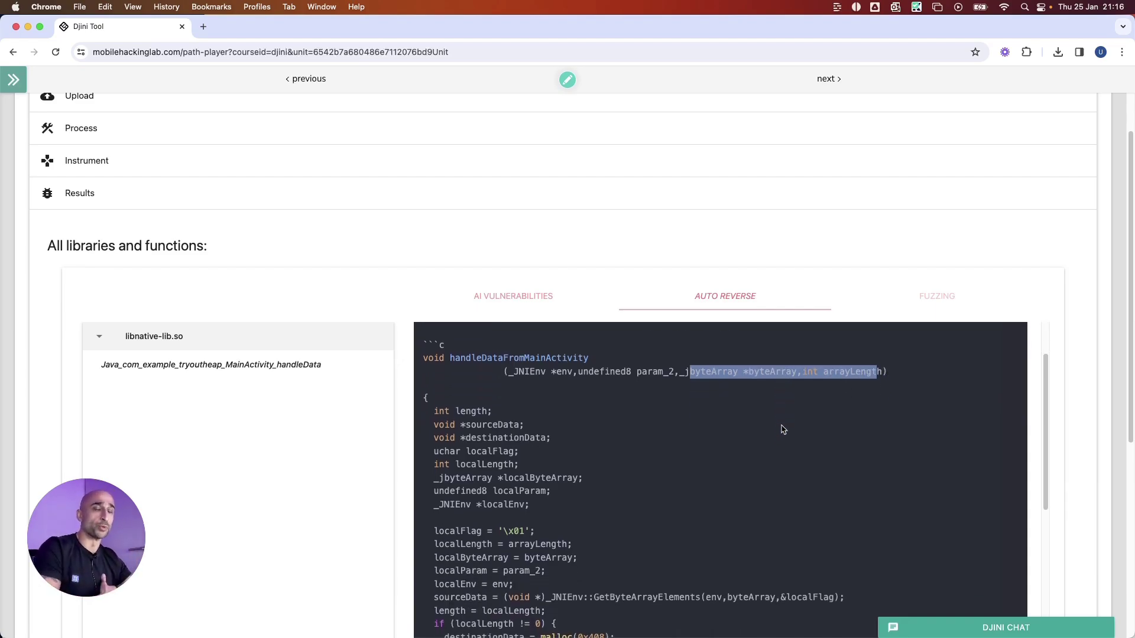
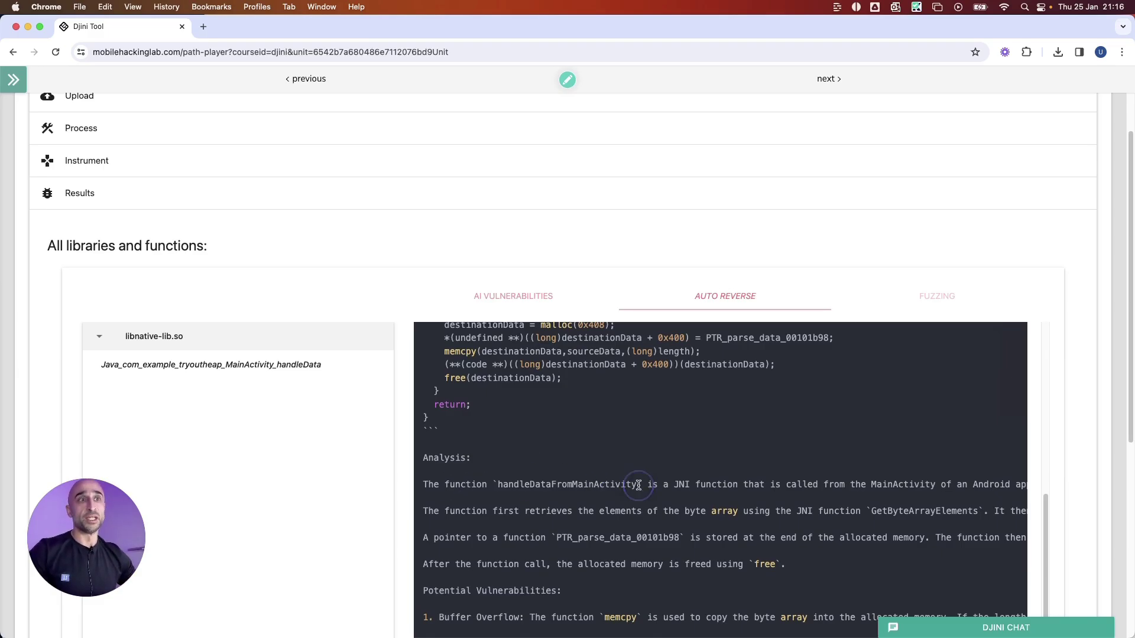
{"action": "scroll", "coordinate": [638, 485], "scroll_direction": "down", "scroll_amount": 5}
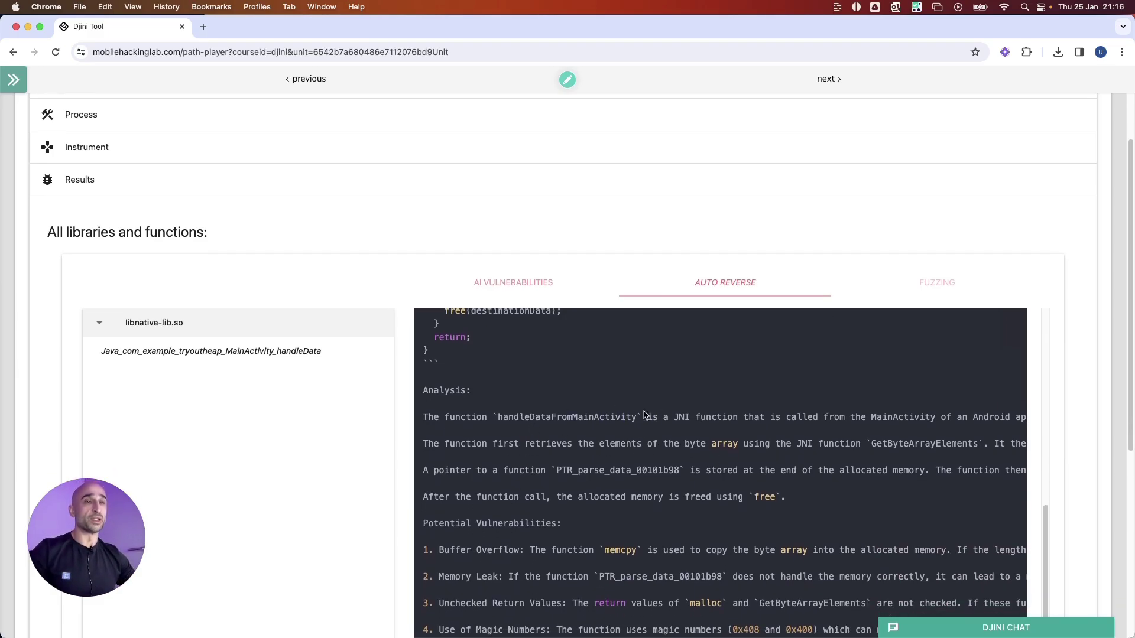
{"action": "left_click_drag", "start_coordinate": [646, 416], "coordinate": [857, 416]}
{"action": "left_click_drag", "start_coordinate": [738, 417], "coordinate": [981, 421]}
{"action": "left_click", "coordinate": [886, 446]}
{"action": "triple_click", "coordinate": [792, 440]}
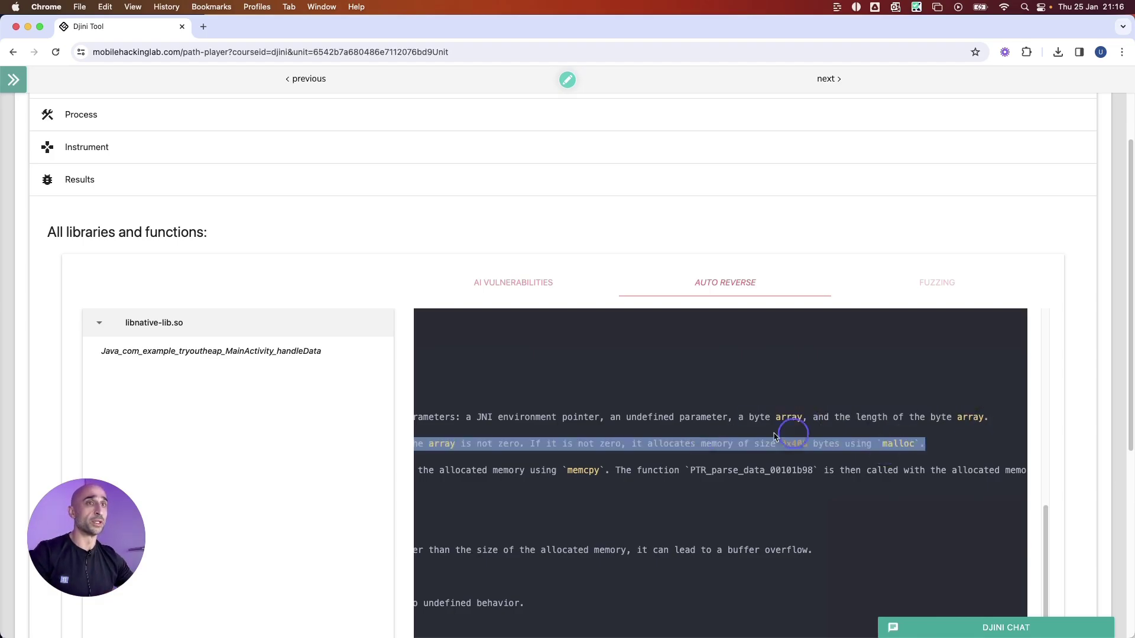
{"action": "left_click_drag", "start_coordinate": [775, 436], "coordinate": [1026, 458]}
Examine the Potential Vulnerabilities list, focusing on the memcpy buffer overflow entry, and return to the reversed C code
{"action": "scroll", "coordinate": [556, 466], "scroll_direction": "down", "scroll_amount": 2}
{"action": "scroll", "coordinate": [556, 466], "scroll_direction": "down", "scroll_amount": 1}
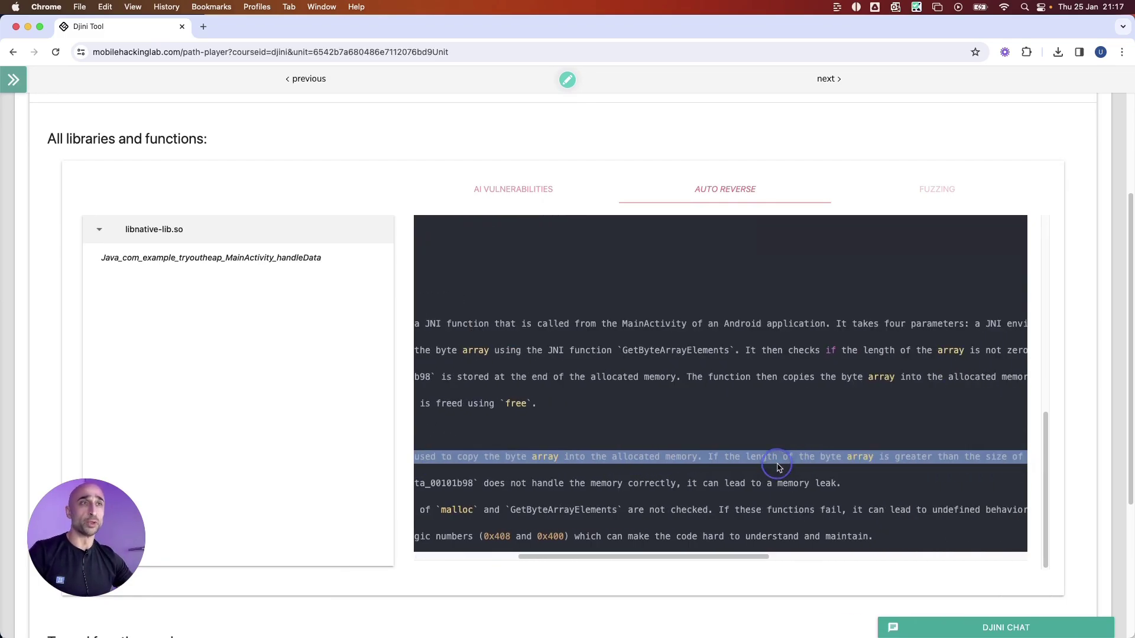
{"action": "left_click", "coordinate": [778, 467]}
{"action": "left_click_drag", "start_coordinate": [709, 458], "coordinate": [963, 461]}
{"action": "left_click", "coordinate": [830, 458]}
{"action": "left_click_drag", "start_coordinate": [809, 558], "coordinate": [559, 557]}
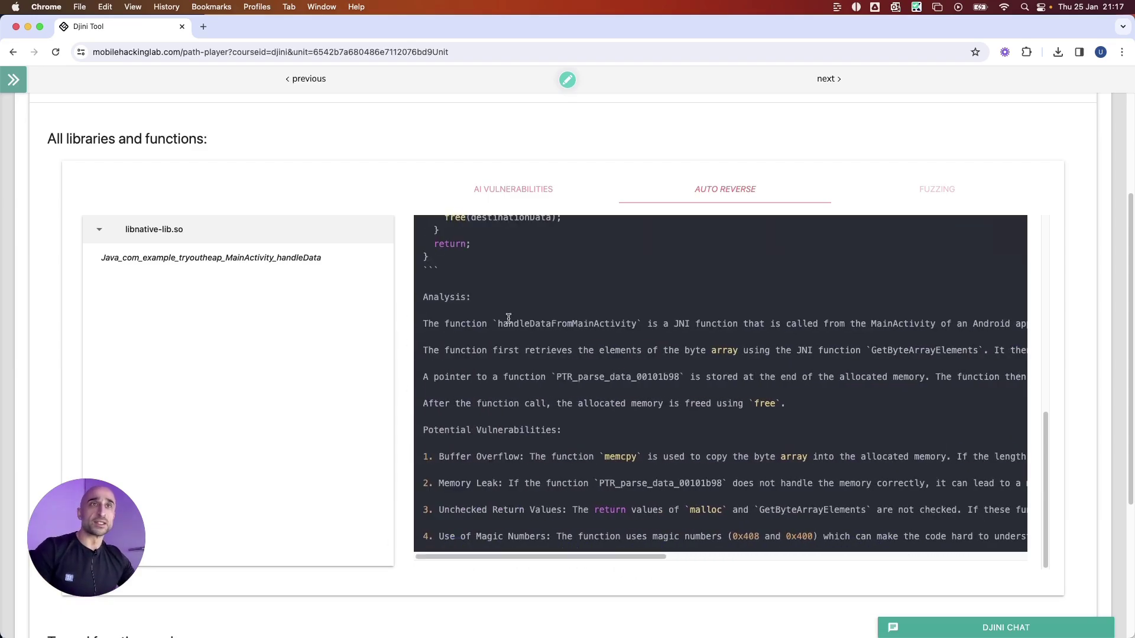
{"action": "scroll", "coordinate": [508, 319], "scroll_direction": "up", "scroll_amount": 10}
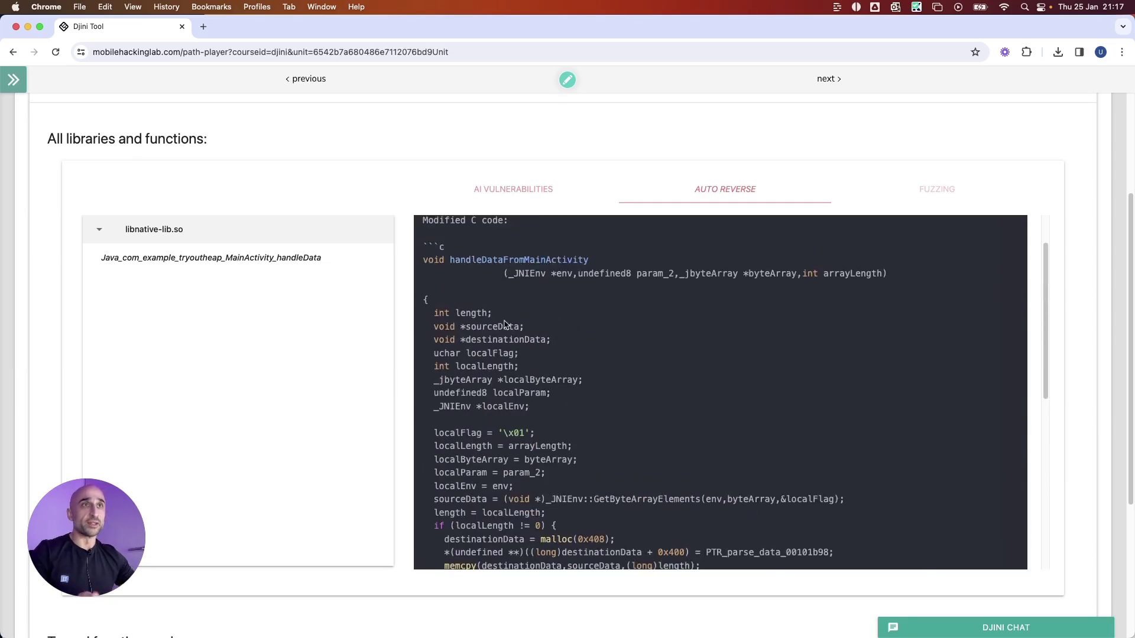
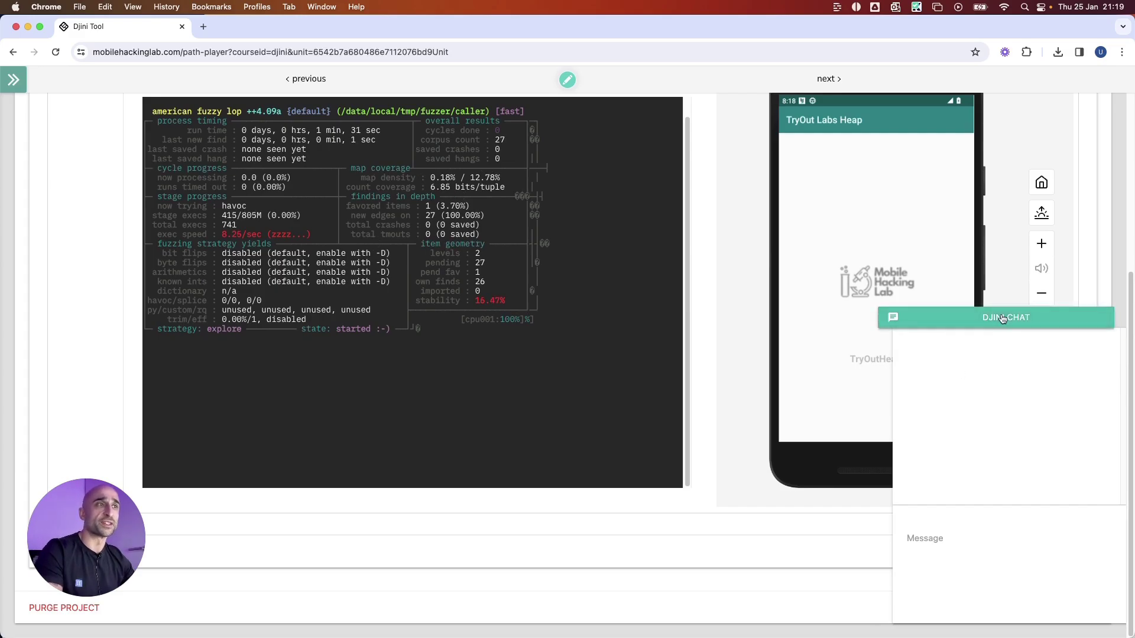
Ask Djini Chat "What is the functionality of this app?"
{"action": "left_click", "coordinate": [994, 548]}
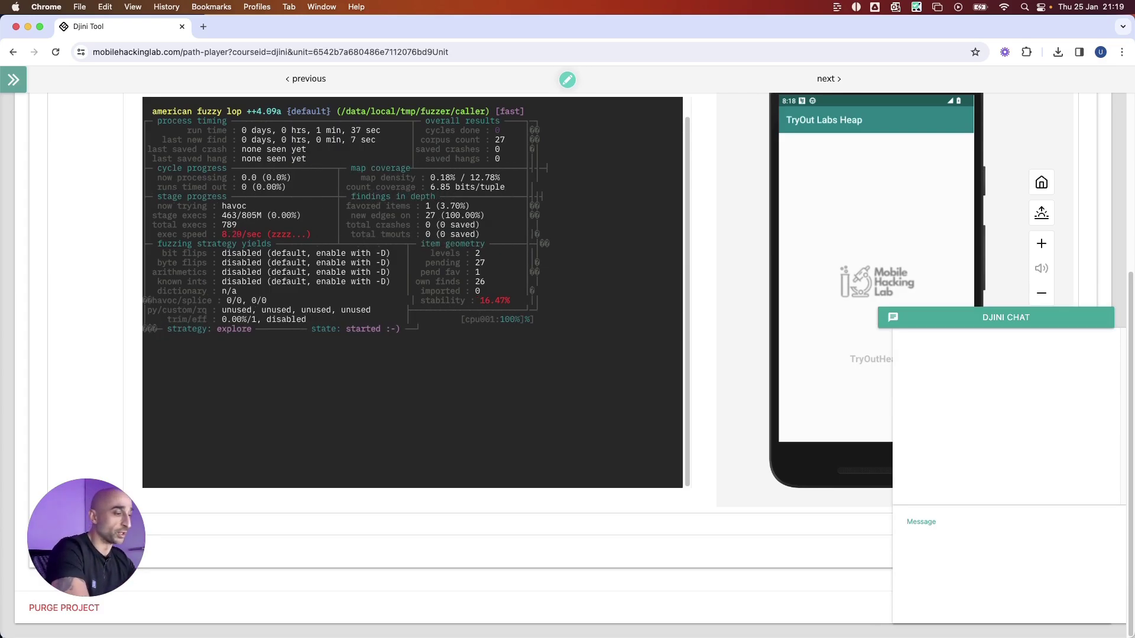
{"action": "type", "text": "What is the functiona"}
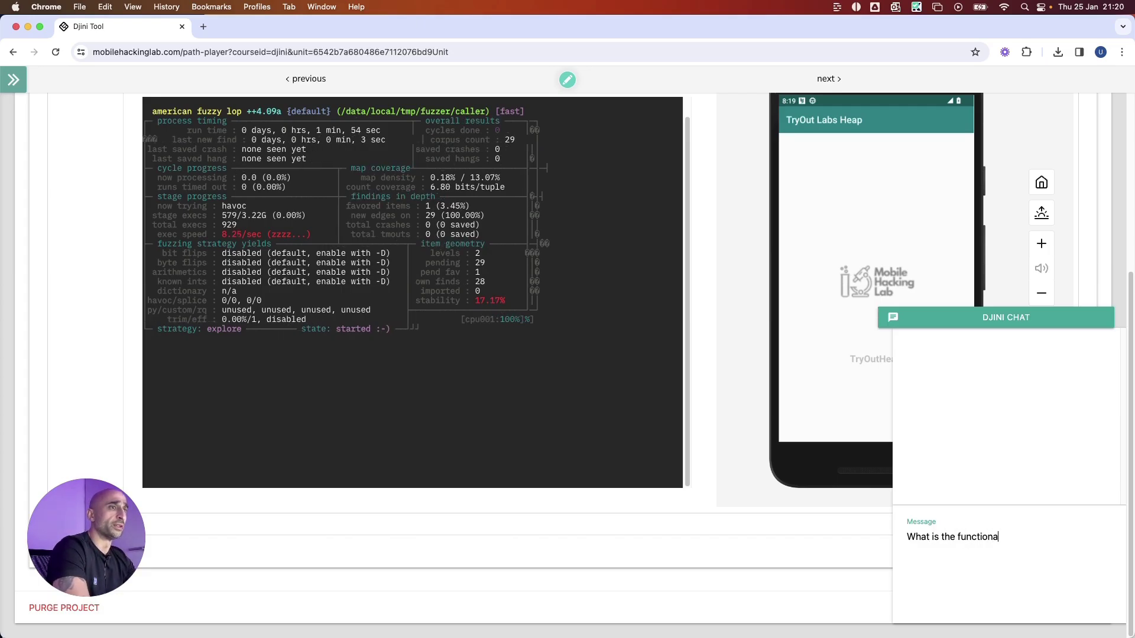
{"action": "type", "text": "lity if this app?"}
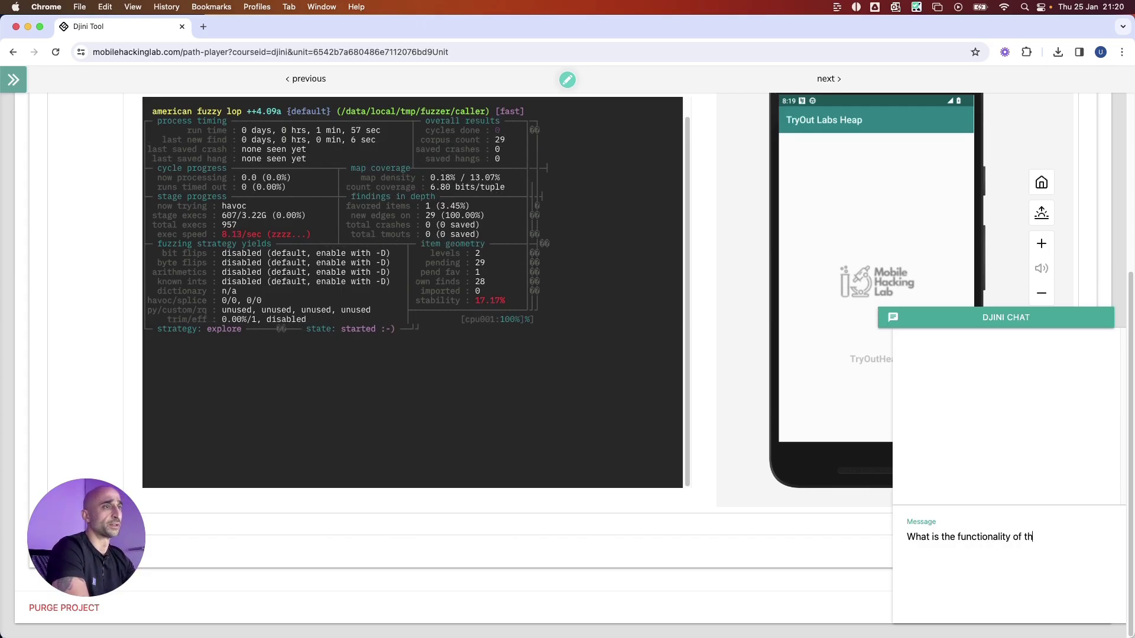
{"action": "key", "text": "Return"}
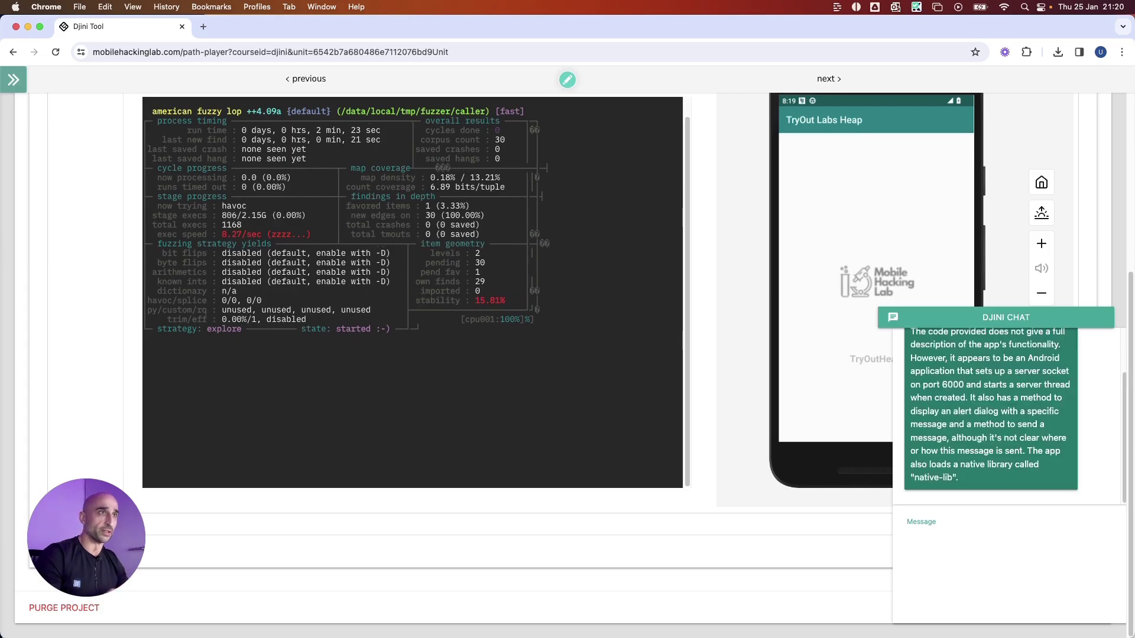
Read the full Djini Chat answer about the app's functionality and make the message field ready for another question
{"action": "scroll", "coordinate": [1026, 434], "scroll_direction": "up", "scroll_amount": 1}
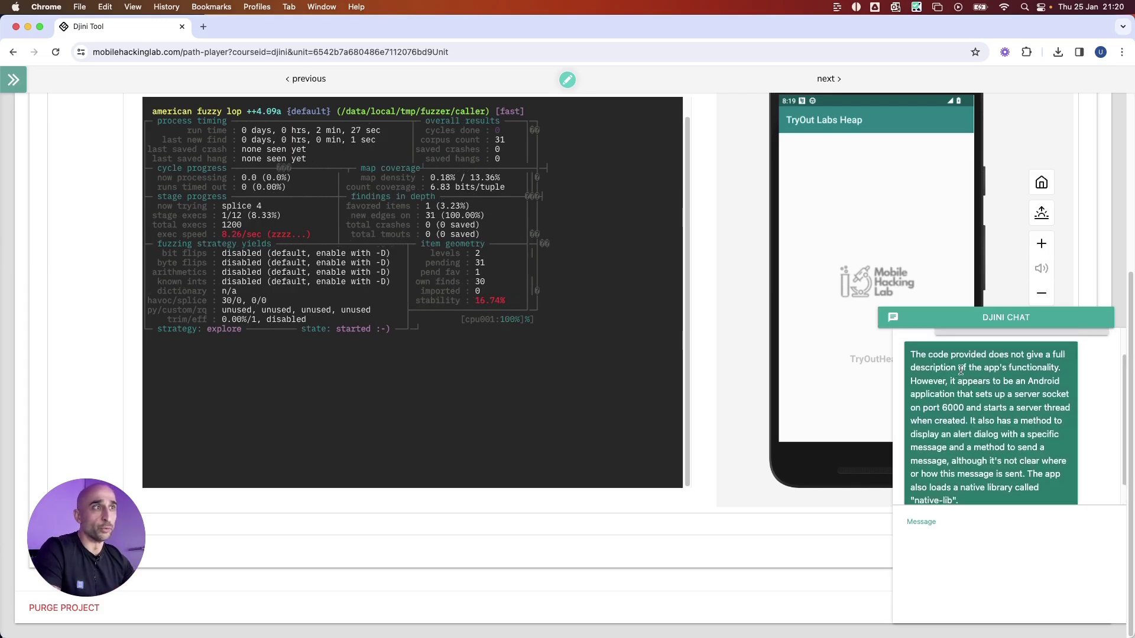
{"action": "scroll", "coordinate": [1016, 381], "scroll_direction": "down", "scroll_amount": 1}
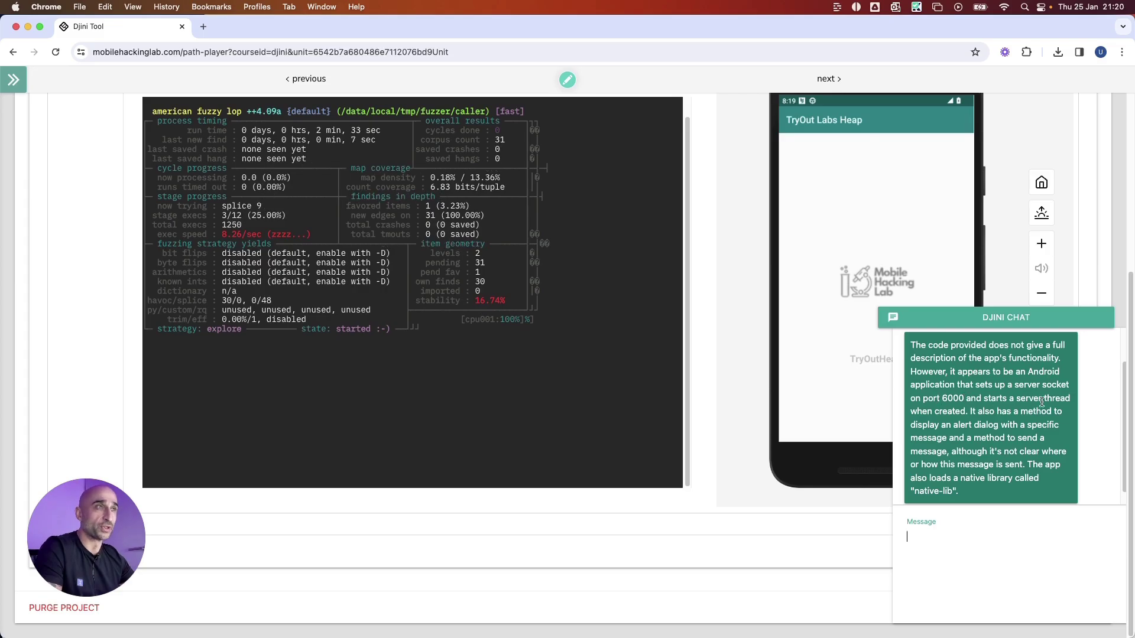
{"action": "scroll", "coordinate": [1027, 405], "scroll_direction": "down", "scroll_amount": 1}
{"action": "scroll", "coordinate": [999, 406], "scroll_direction": "down", "scroll_amount": 1}
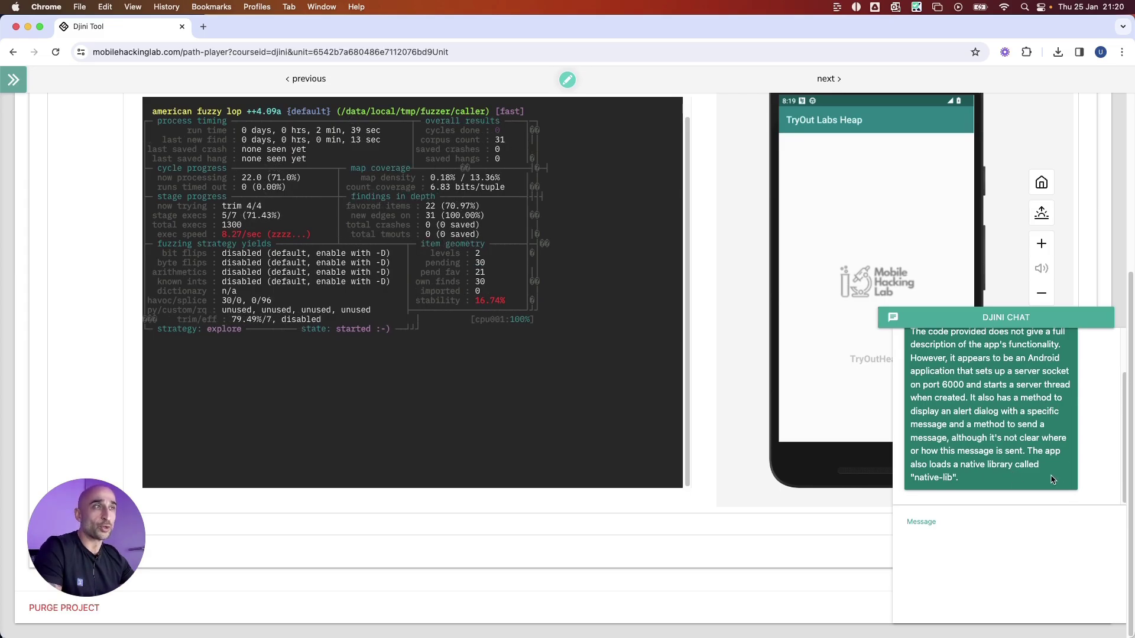
{"action": "left_click", "coordinate": [966, 553]}
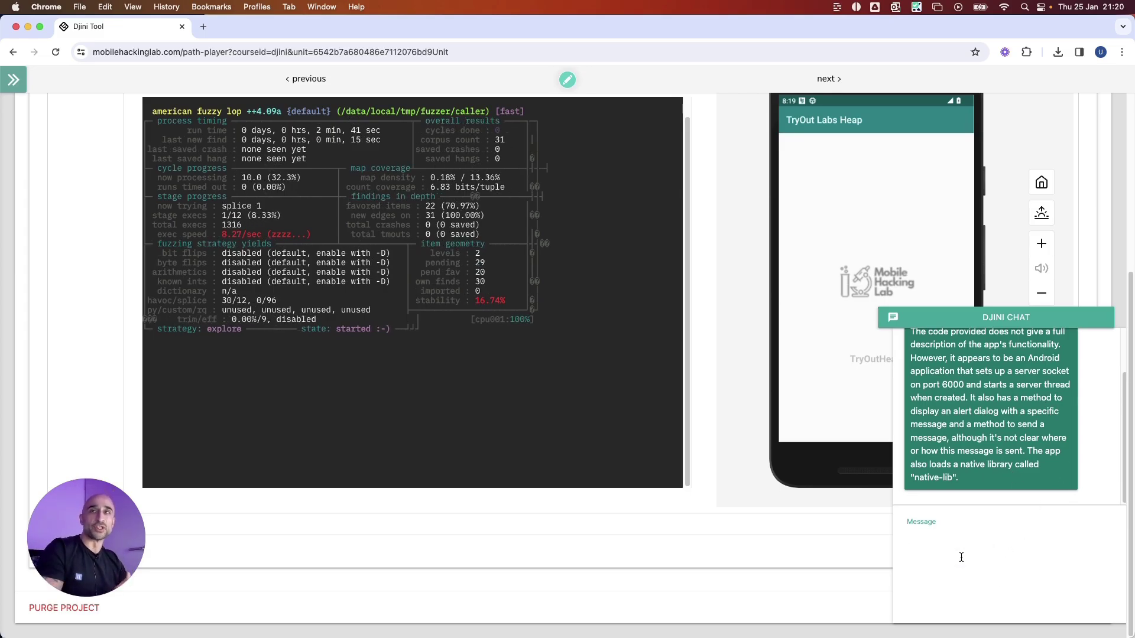
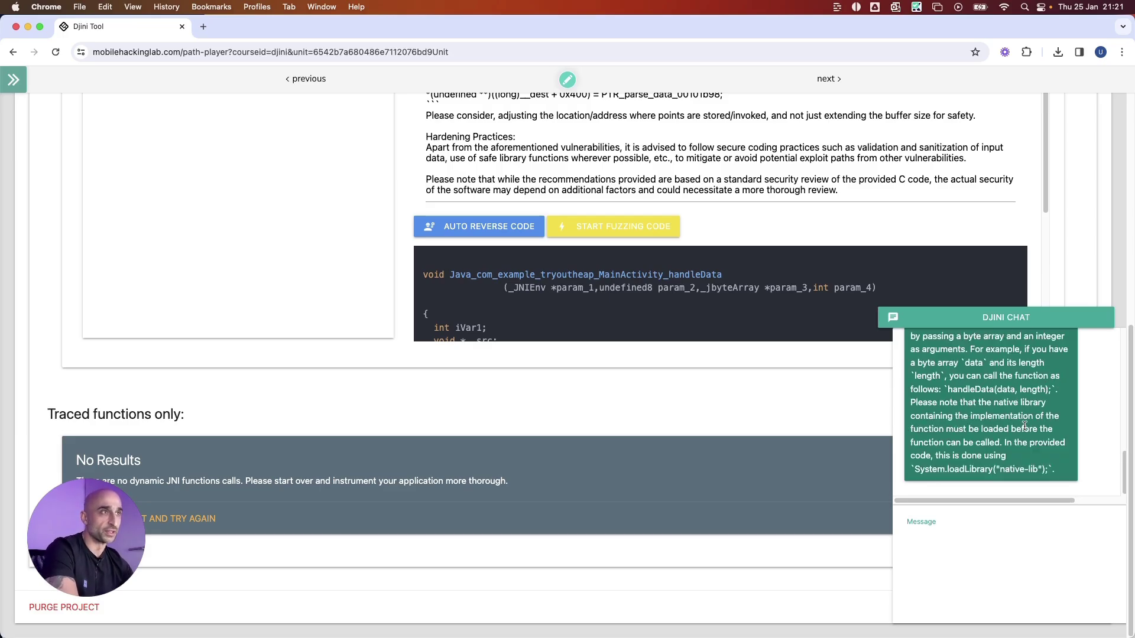
Examine the Djini Chat answer on how the native handleData method is declared in MainActivity and called with its arguments
{"action": "scroll", "coordinate": [1005, 385], "scroll_direction": "up", "scroll_amount": 5}
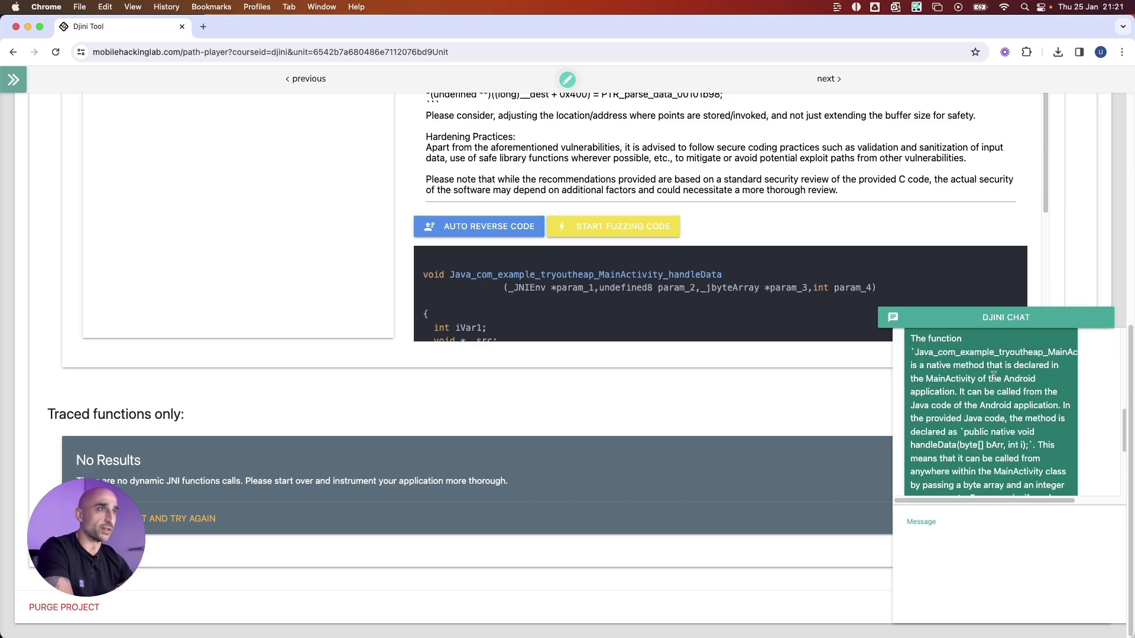
{"action": "double_click", "coordinate": [926, 383]}
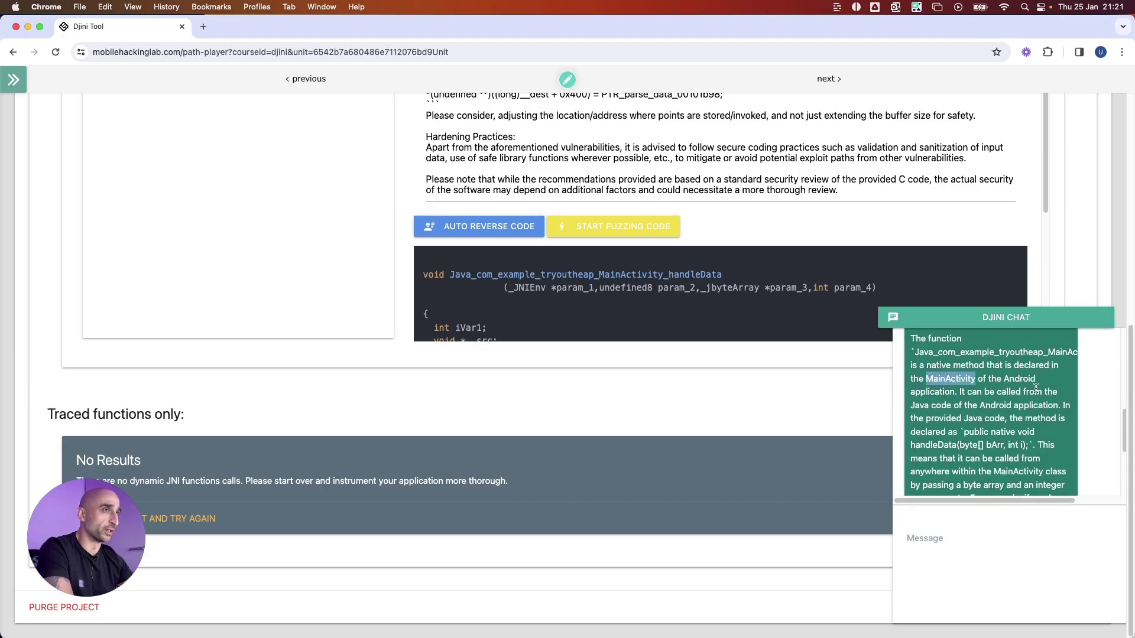
{"action": "scroll", "coordinate": [1036, 388], "scroll_direction": "down", "scroll_amount": 1}
{"action": "scroll", "coordinate": [1036, 388], "scroll_direction": "down", "scroll_amount": 1}
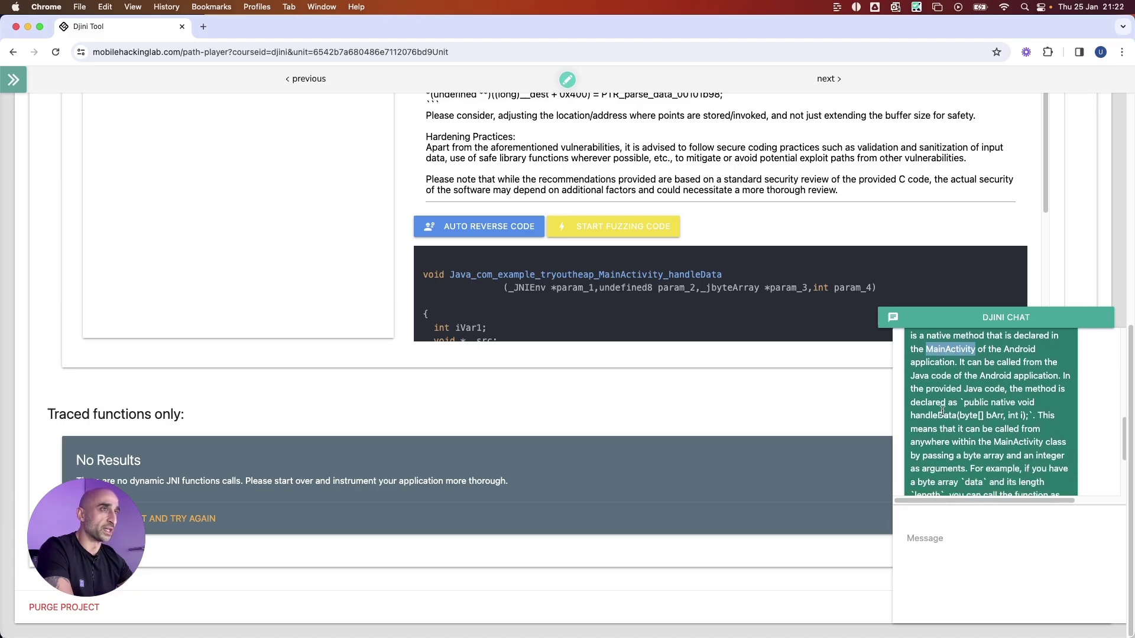
{"action": "scroll", "coordinate": [986, 390], "scroll_direction": "down", "scroll_amount": 3}
{"action": "scroll", "coordinate": [995, 413], "scroll_direction": "down", "scroll_amount": 1}
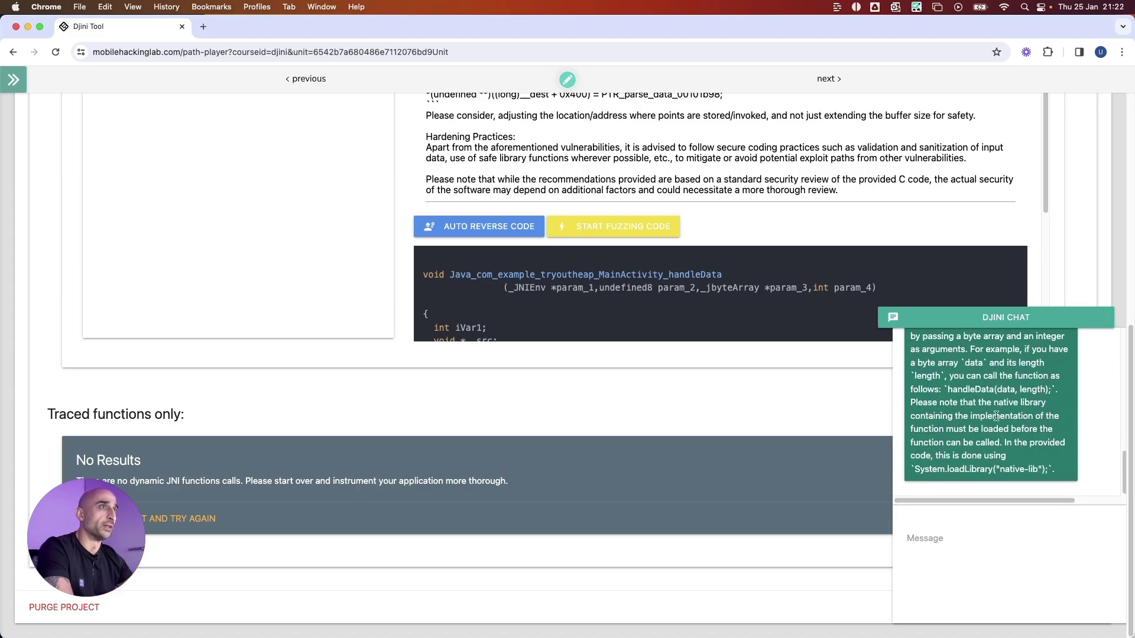
{"action": "double_click", "coordinate": [972, 389]}
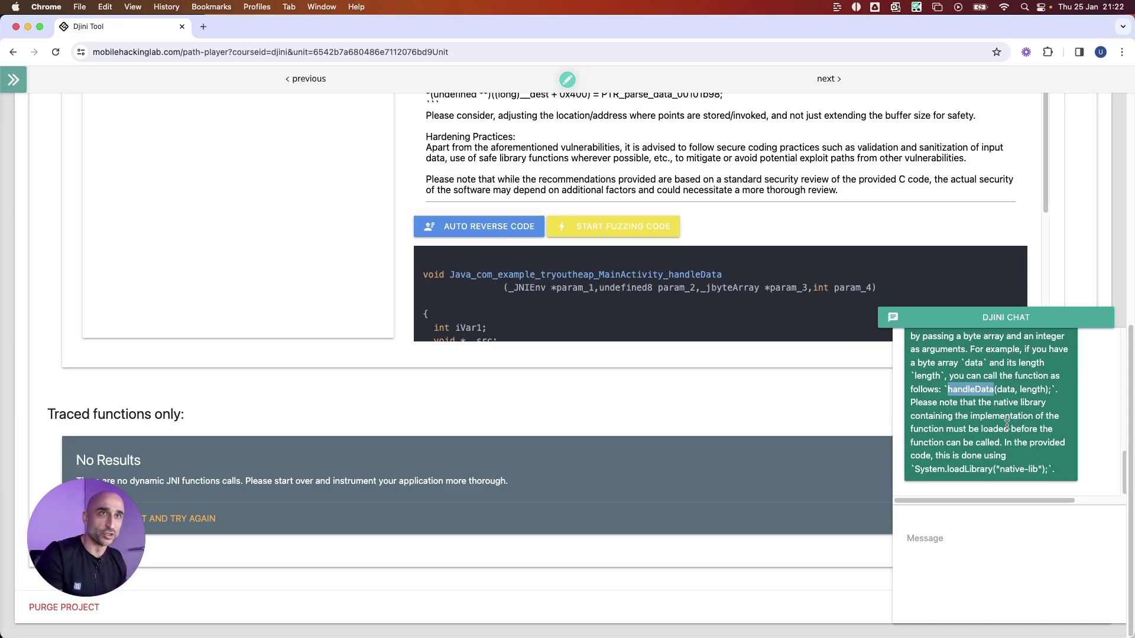
Look back over the suggested buffer overflow fixes and check the fuzzing progress in the american fuzzy lop console
{"action": "scroll", "coordinate": [553, 351], "scroll_direction": "up", "scroll_amount": 10}
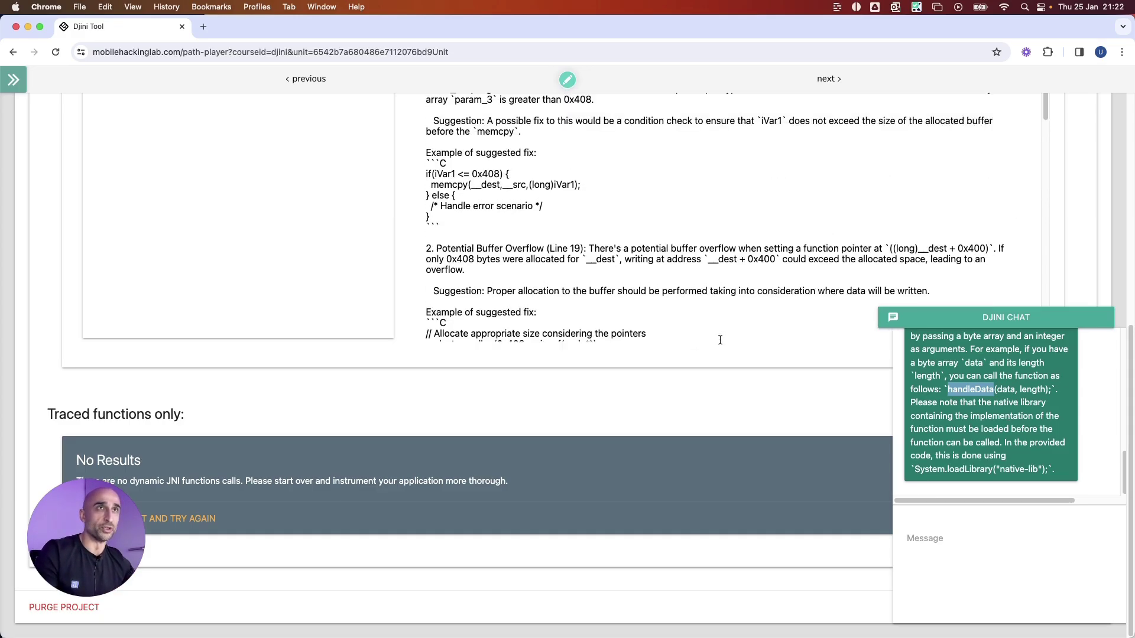
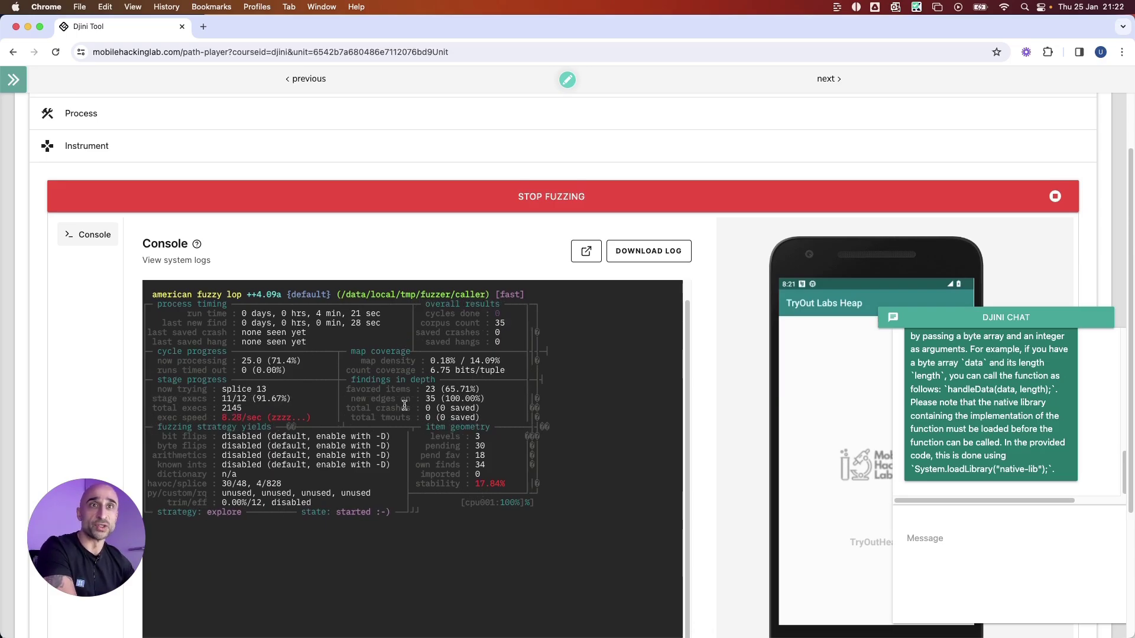
{"action": "left_click", "coordinate": [471, 399]}
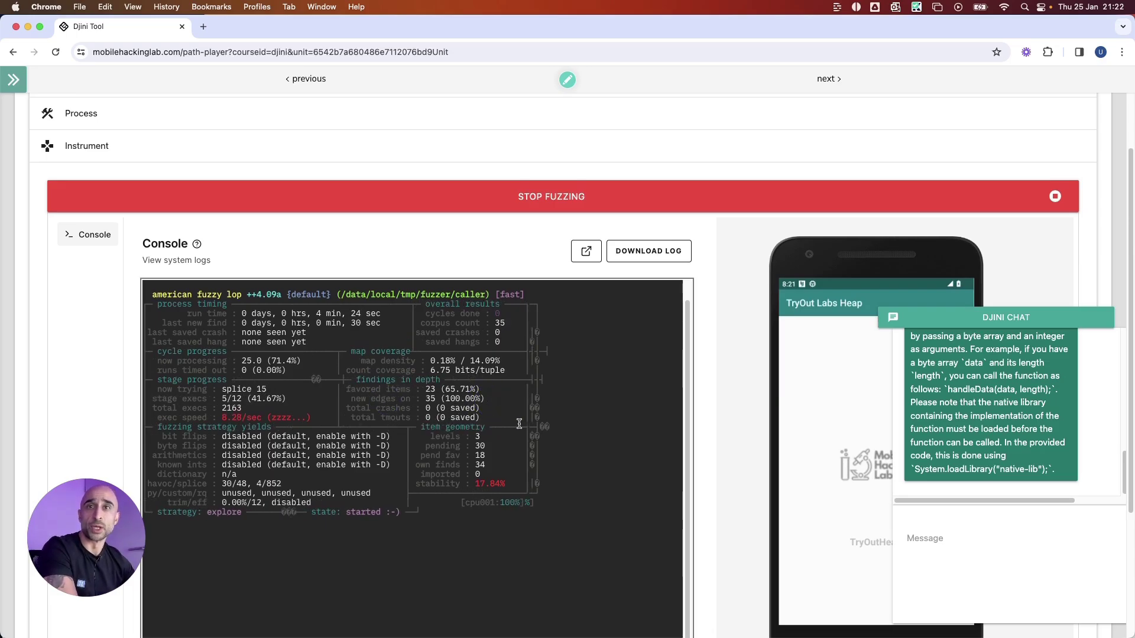